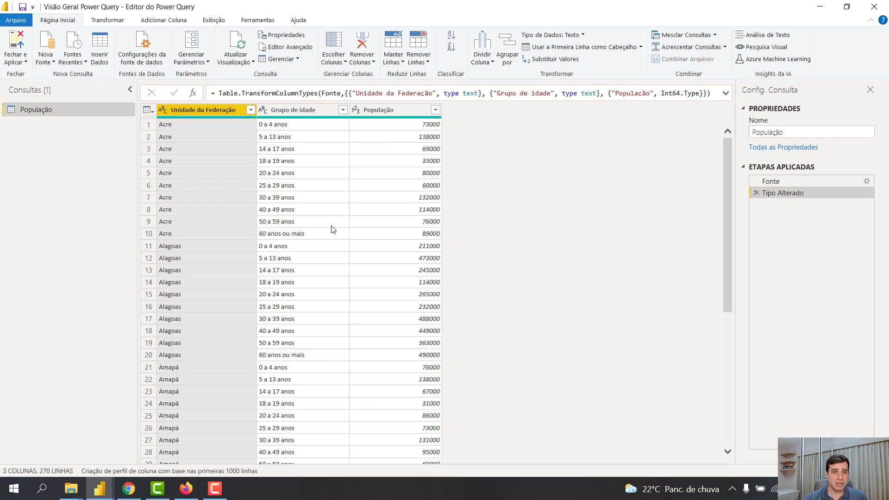
Group the População query by Unidade da Federação with a Contagem row count, and delete that grouping step after viewing it
{"action": "left_click", "coordinate": [249, 117]}
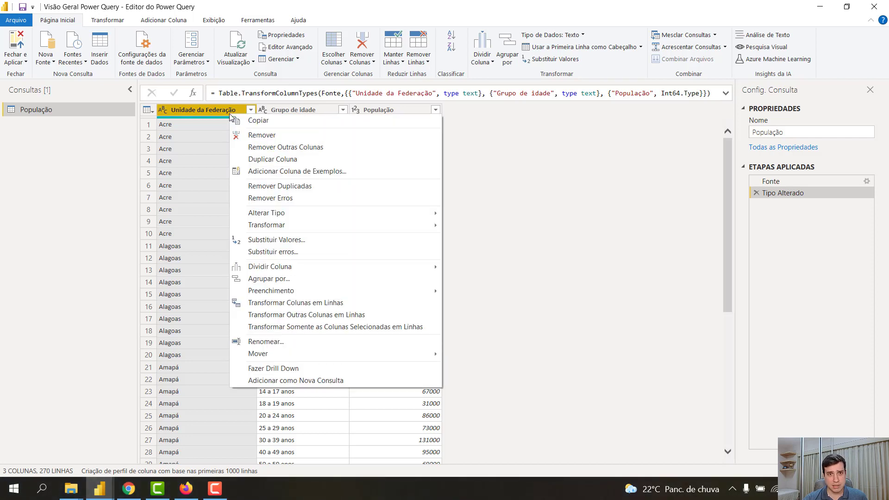
{"action": "right_click", "coordinate": [231, 114]}
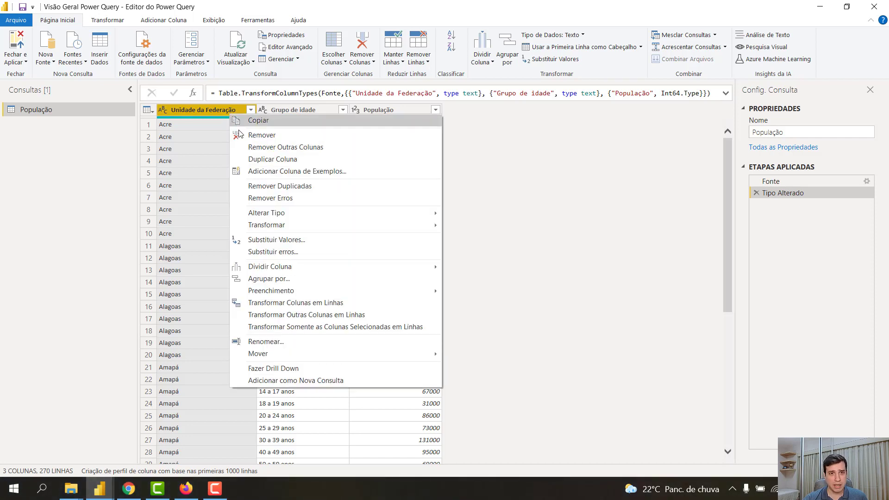
{"action": "left_click", "coordinate": [297, 282]}
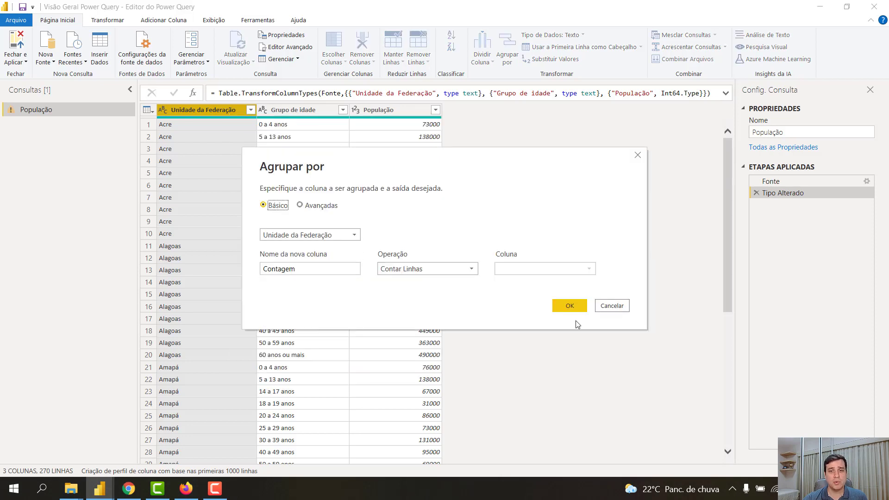
{"action": "left_click", "coordinate": [580, 308]}
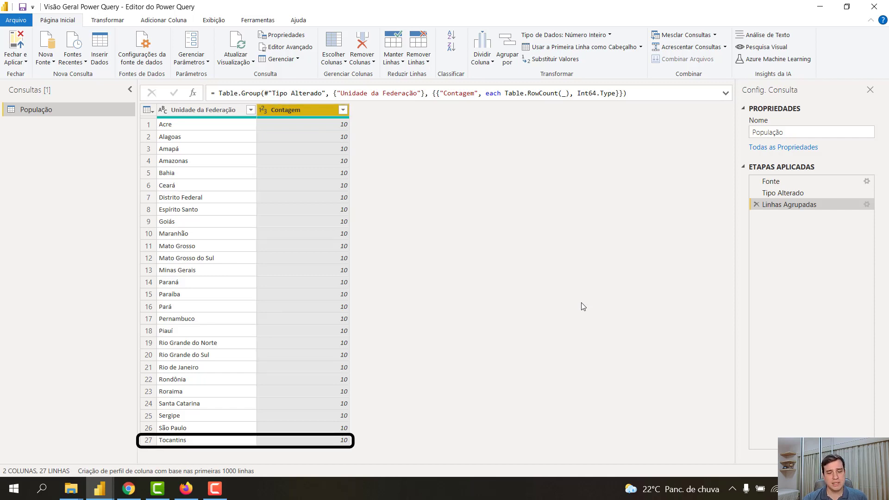
{"action": "left_click", "coordinate": [757, 204]}
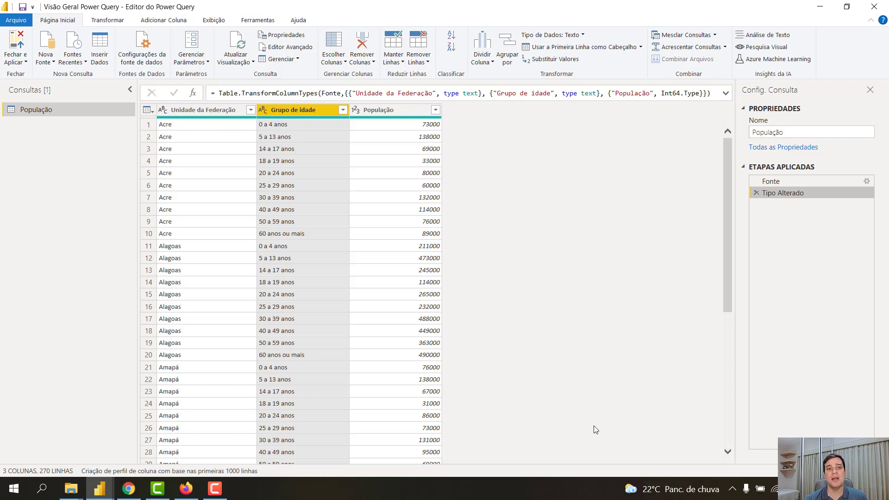
Create a query that references População and rename it Incompleta
{"action": "right_click", "coordinate": [61, 110]}
{"action": "left_click", "coordinate": [95, 208]}
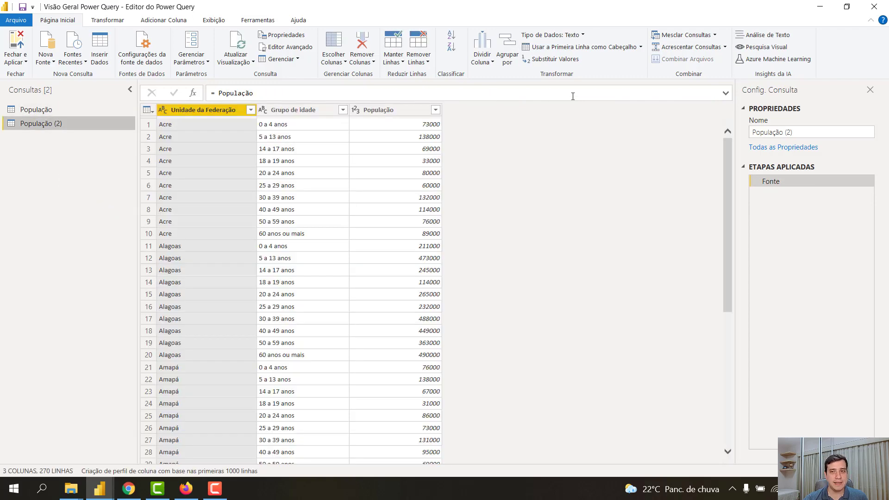
{"action": "left_click", "coordinate": [809, 135]}
{"action": "key", "text": "shift+Left"}
{"action": "key", "text": "shift+Left"}
{"action": "key", "text": "shift+Left"}
{"action": "key", "text": "shift+Left"}
{"action": "key", "text": "shift+Left"}
{"action": "key", "text": "shift+Left"}
{"action": "key", "text": "shift+Left"}
{"action": "key", "text": "shift+Left"}
{"action": "key", "text": "shift+Left"}
{"action": "key", "text": "shift+Left"}
{"action": "key", "text": "shift+Left"}
{"action": "key", "text": "shift+Left"}
{"action": "key", "text": "shift+Left"}
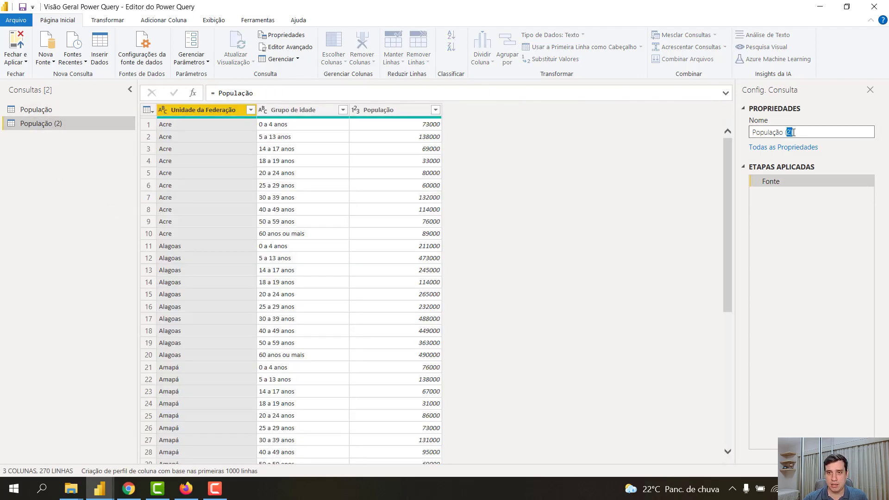
{"action": "type", "text": "Incompleta"}
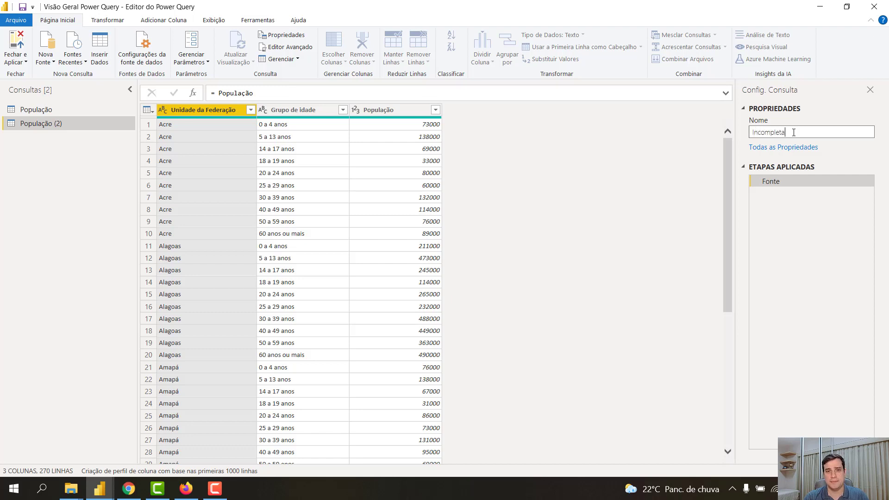
{"action": "key", "text": "Return"}
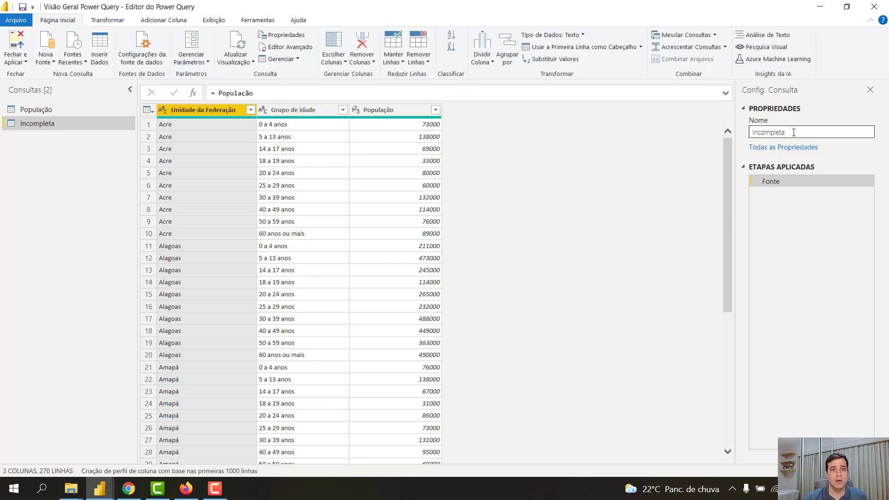
Filter the Incompleta query to keep rows where População is greater than 100000
{"action": "left_click", "coordinate": [436, 109]}
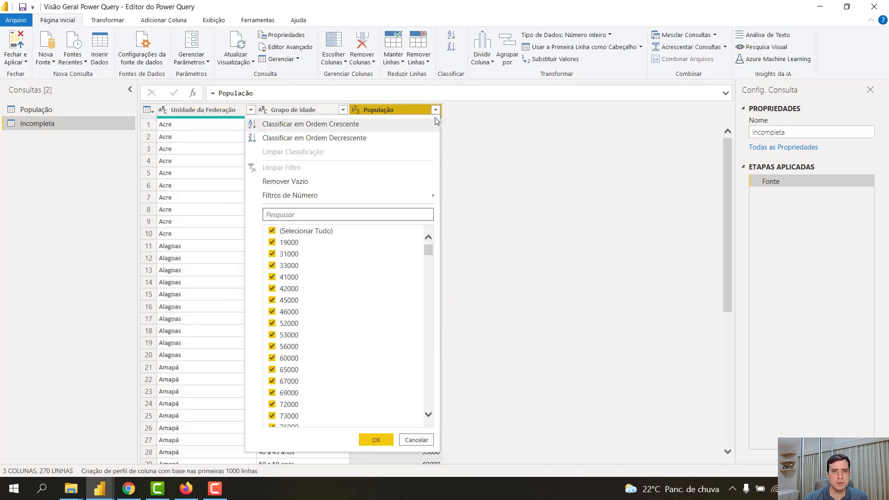
{"action": "mouse_move", "coordinate": [364, 195]}
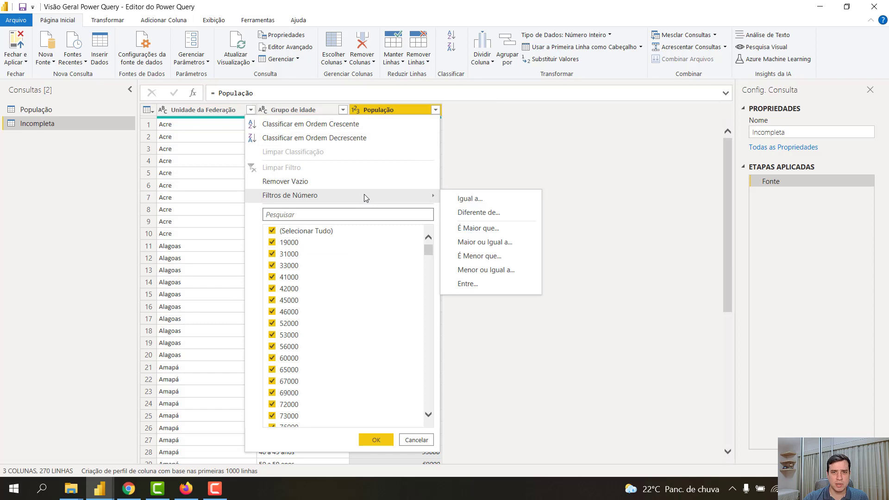
{"action": "left_click", "coordinate": [500, 234]}
{"action": "left_click", "coordinate": [421, 245]}
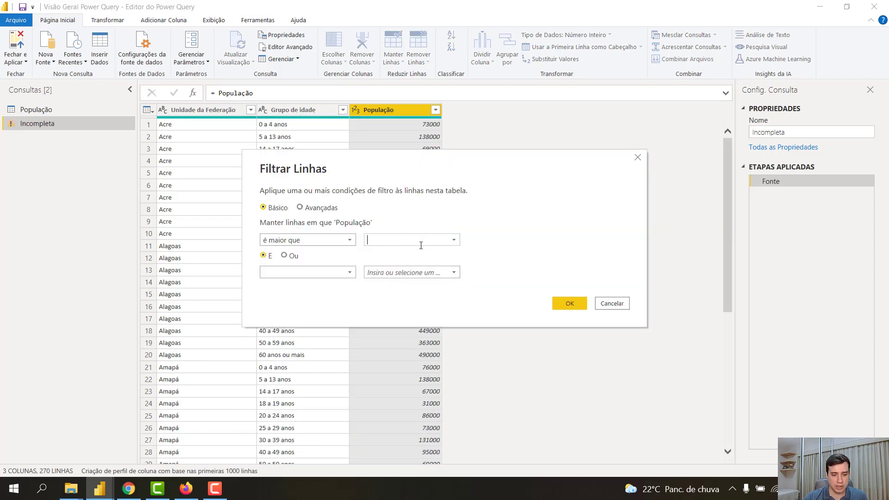
{"action": "type", "text": "100000"}
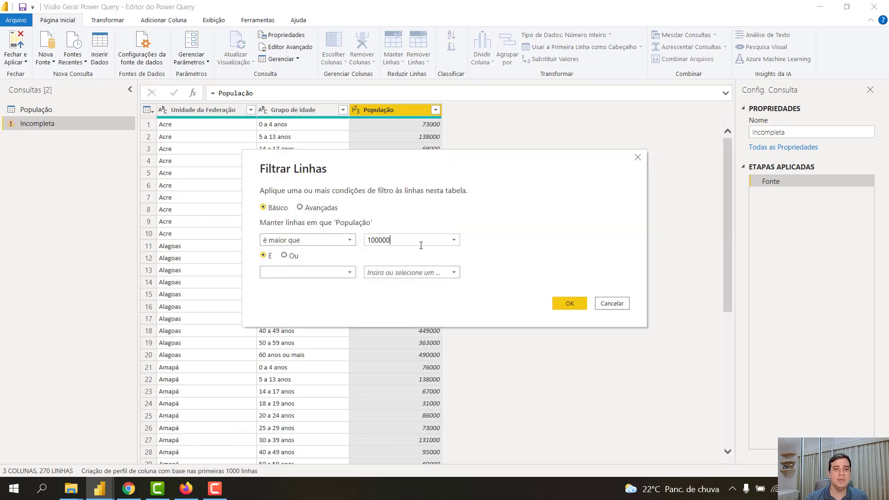
{"action": "left_click", "coordinate": [567, 302]}
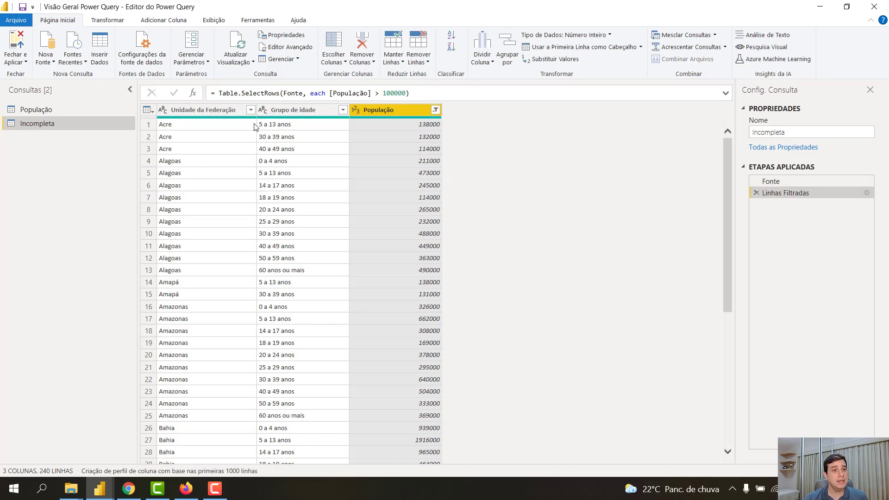
Create a query that references Incompleta and rename it Check
{"action": "right_click", "coordinate": [46, 124]}
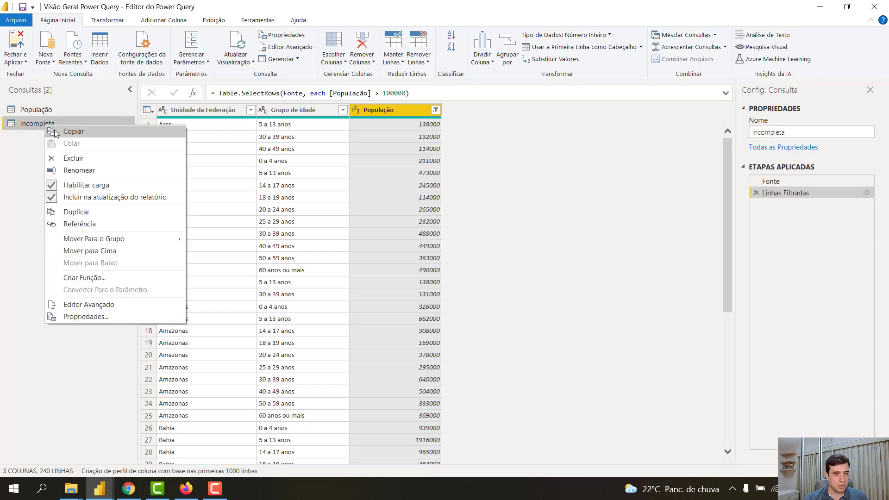
{"action": "left_click", "coordinate": [80, 224]}
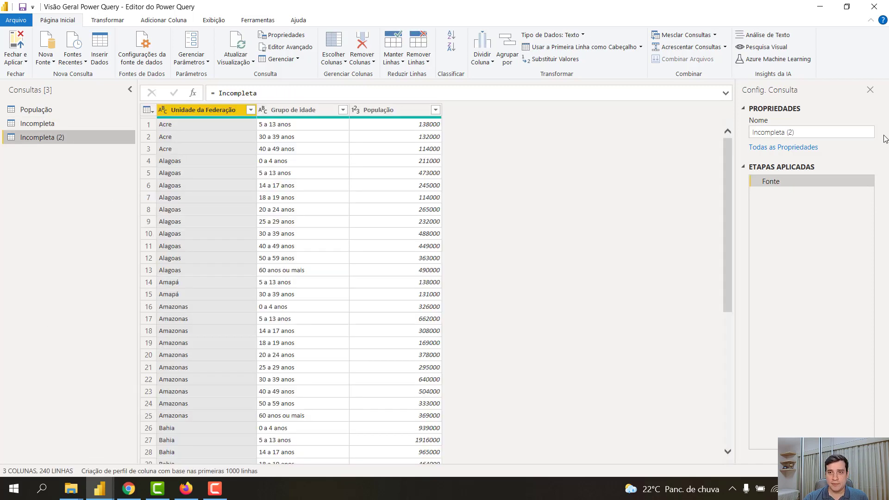
{"action": "left_click_drag", "start_coordinate": [795, 133], "coordinate": [736, 137]}
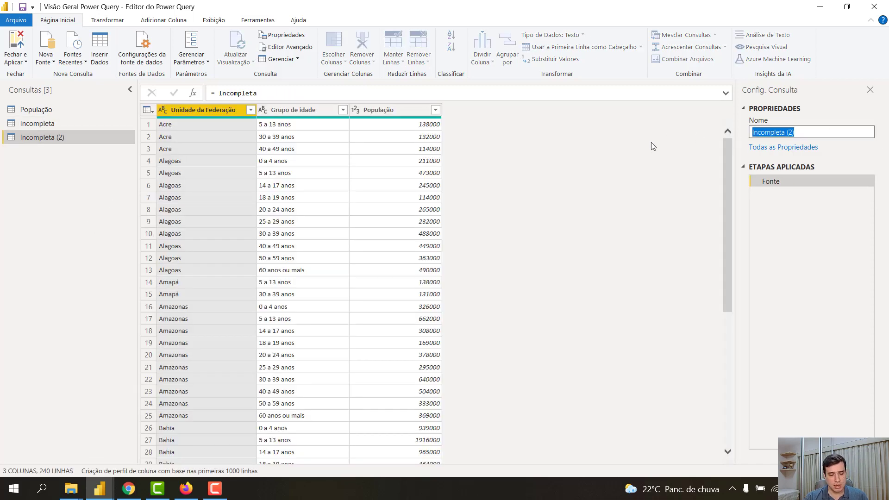
{"action": "type", "text": "Check"}
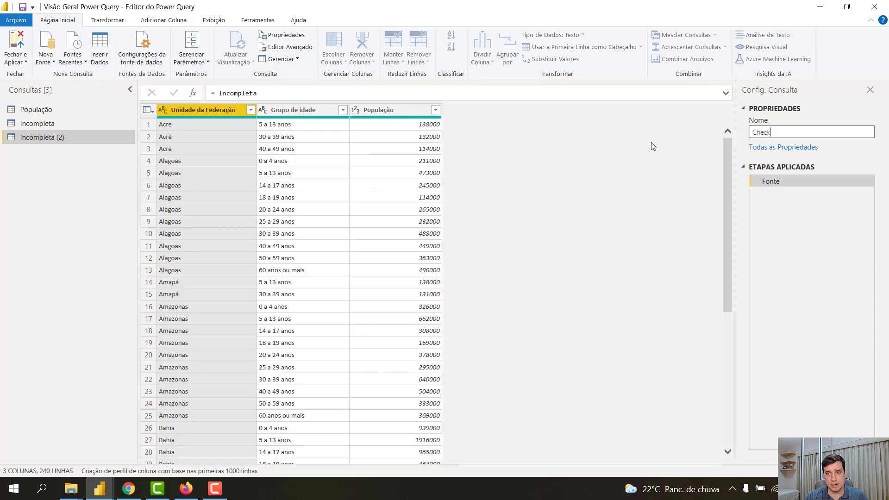
{"action": "key", "text": "Return"}
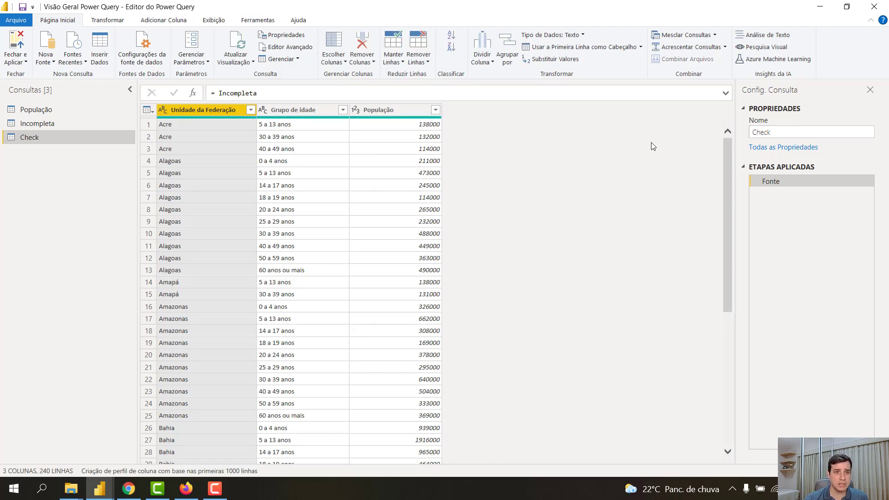
Group the Check query by Unidade da Federação, counting rows into a new column named Contagem
{"action": "right_click", "coordinate": [220, 113]}
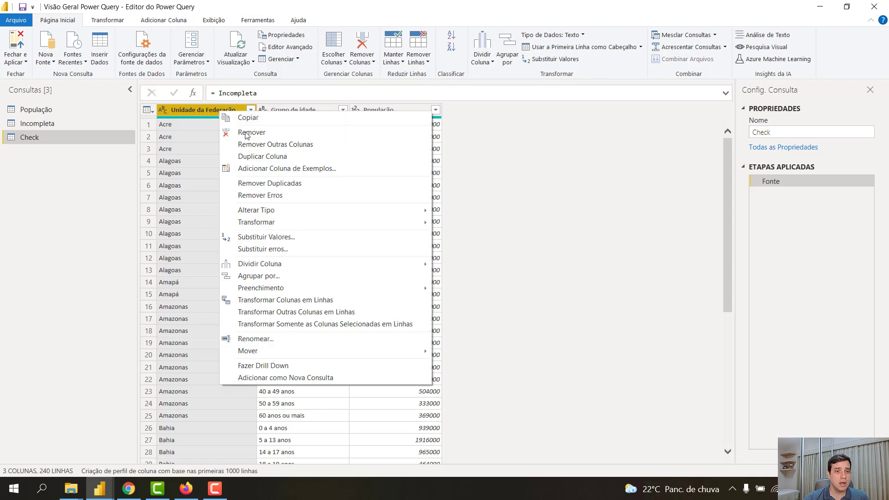
{"action": "left_click", "coordinate": [283, 275]}
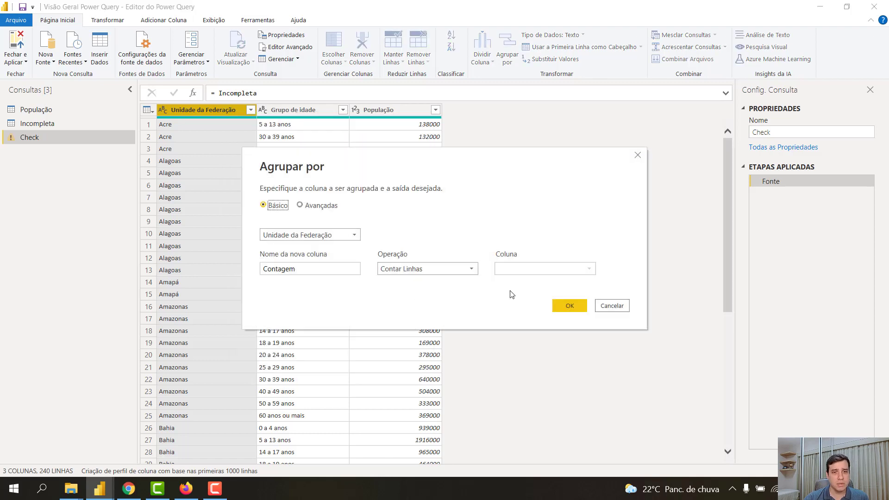
{"action": "left_click", "coordinate": [568, 304]}
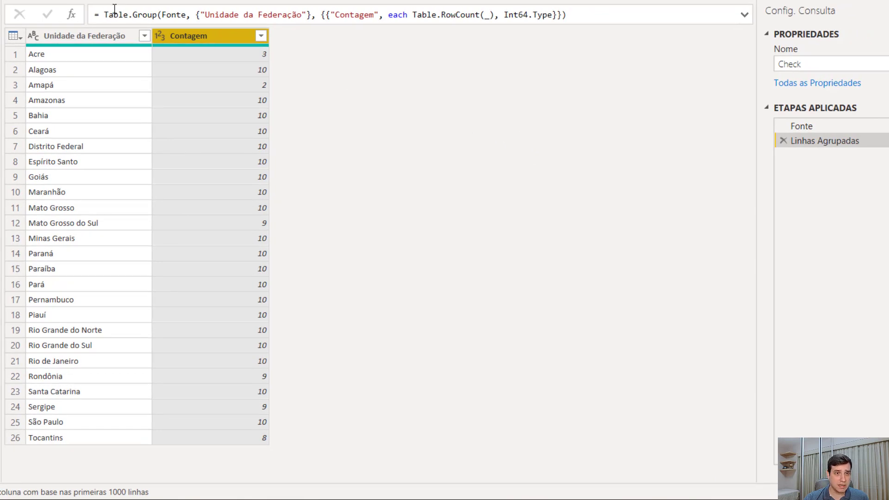
Add a custom step to Check with the formula = Table.RowCount(#"Linhas Agrupadas")
{"action": "left_click", "coordinate": [73, 15]}
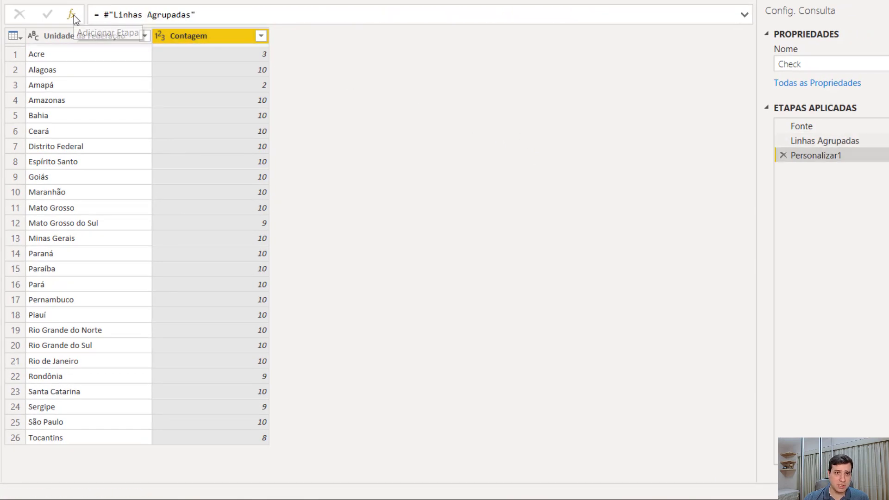
{"action": "left_click", "coordinate": [106, 17]}
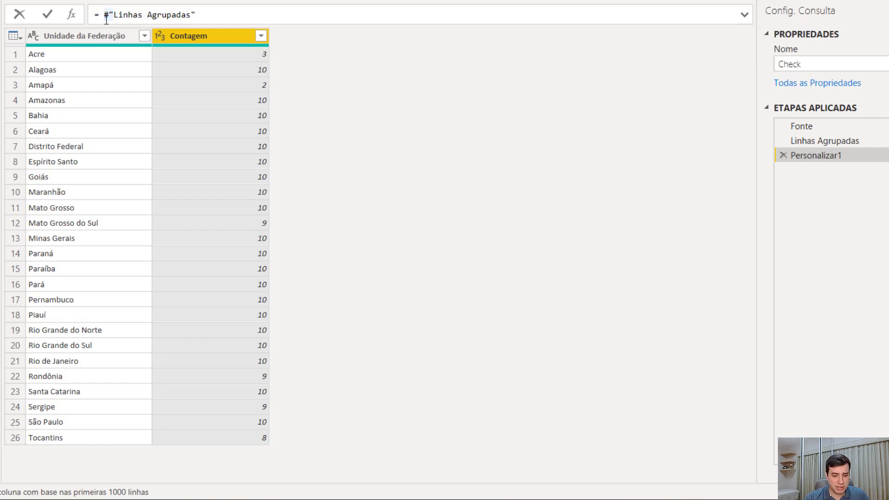
{"action": "type", "text": "Table."}
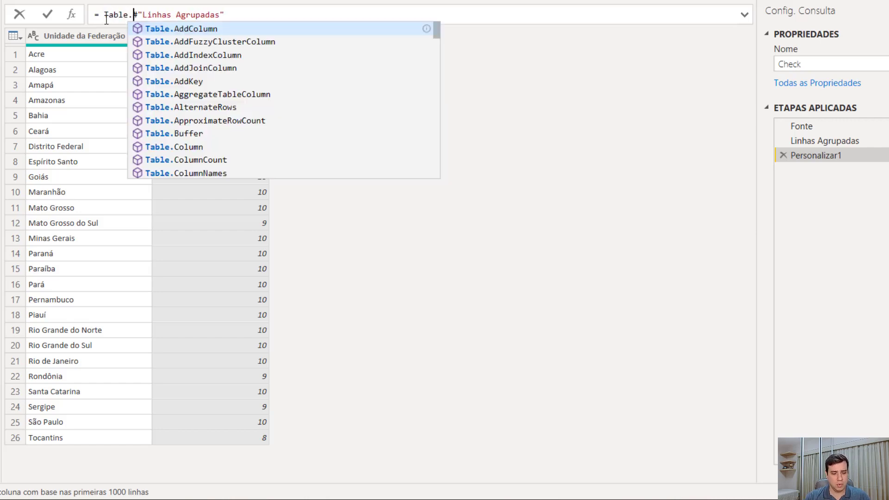
{"action": "type", "text": "Row"}
{"action": "key", "text": "Tab"}
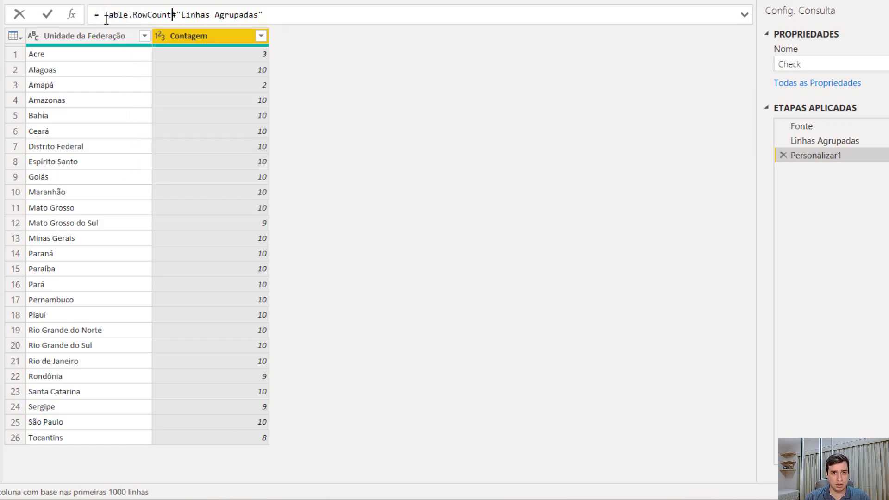
{"action": "type", "text": "("}
{"action": "key", "text": "ctrl+Right"}
{"action": "key", "text": "ctrl+Right"}
{"action": "key", "text": "ctrl+Right"}
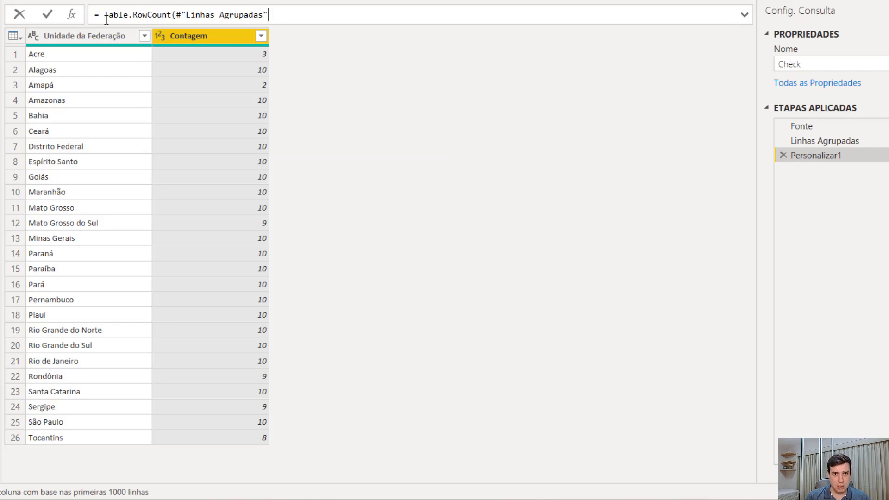
{"action": "type", "text": ")"}
{"action": "key", "text": "Return"}
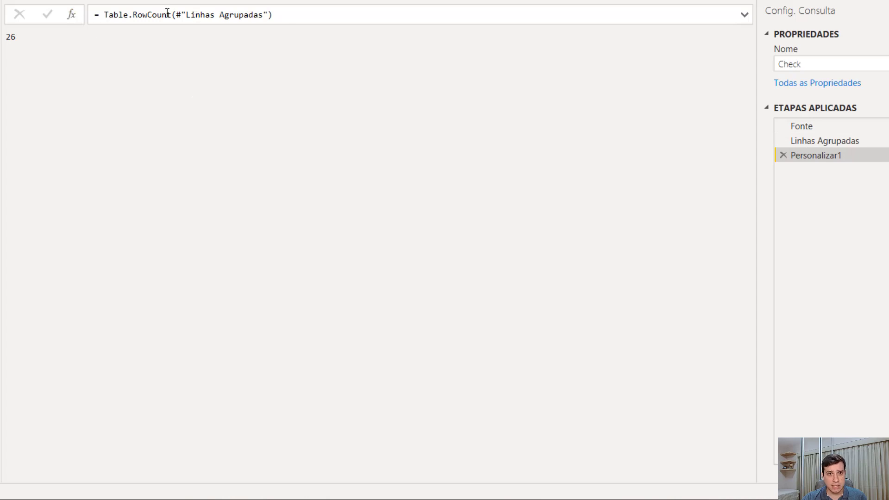
Add a custom step to Check with the formula = List.Min((#"Linhas Agrupadas")[Contagem]) and compare it with the grouped counts
{"action": "left_click_drag", "start_coordinate": [173, 15], "coordinate": [325, 14]}
{"action": "key", "text": "ctrl+c"}
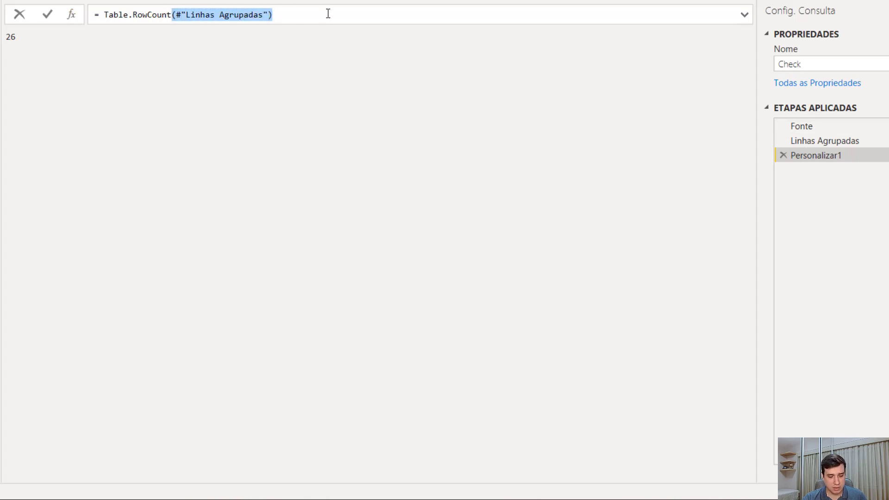
{"action": "left_click", "coordinate": [348, 110]}
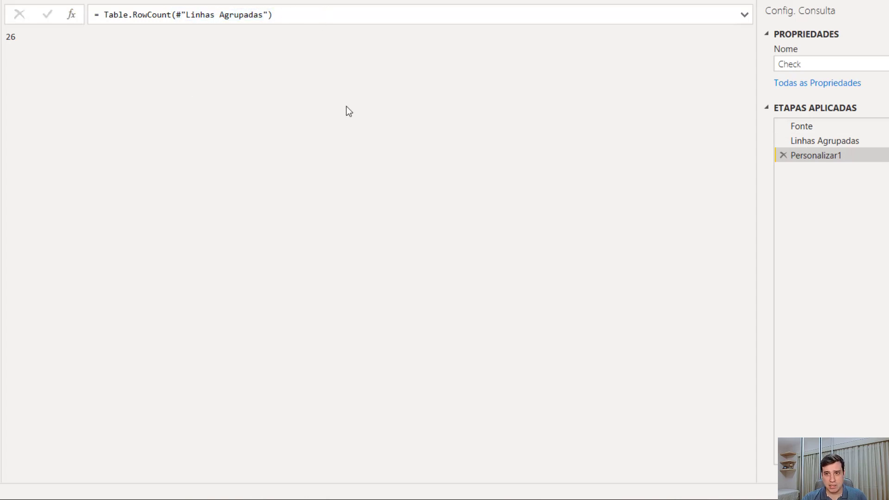
{"action": "left_click", "coordinate": [72, 16]}
{"action": "left_click_drag", "start_coordinate": [104, 15], "coordinate": [232, 14]}
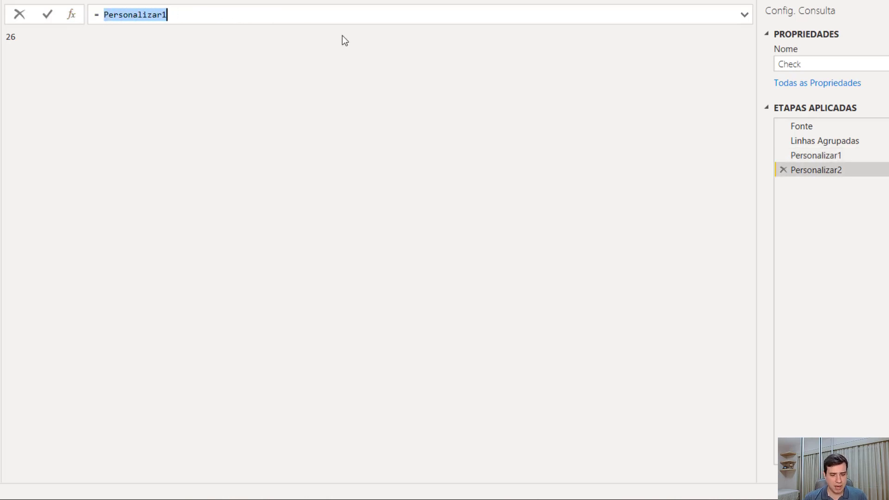
{"action": "type", "text": "List.M"}
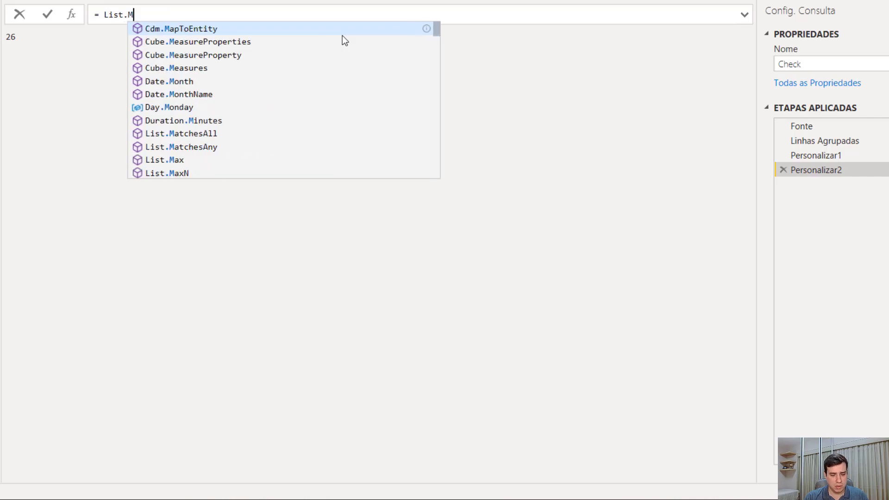
{"action": "type", "text": "in("}
{"action": "key", "text": "ctrl+v"}
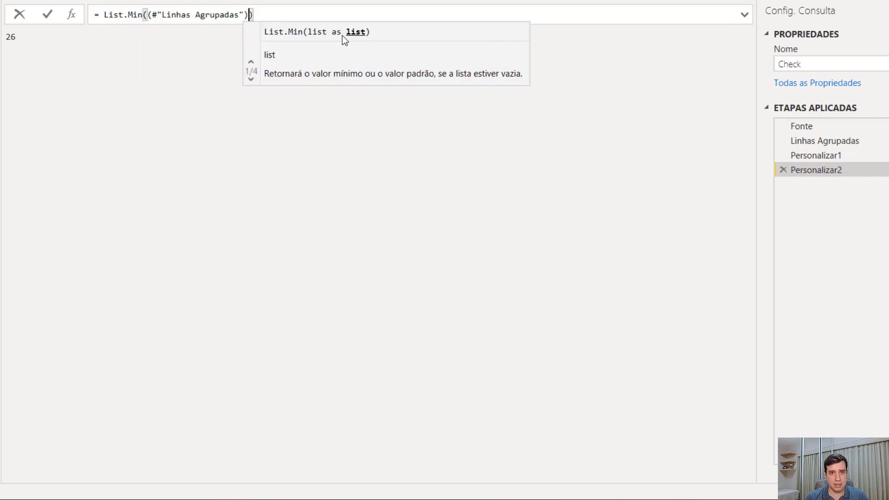
{"action": "type", "text": "[C"}
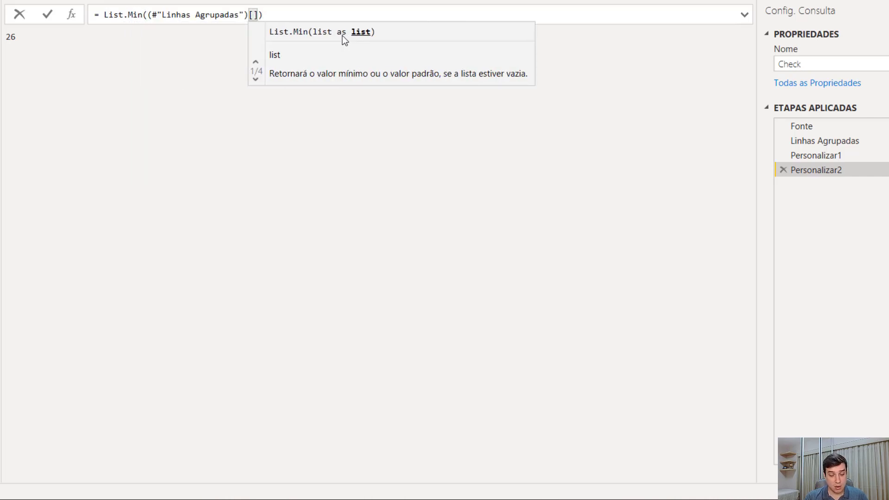
{"action": "type", "text": "onta"}
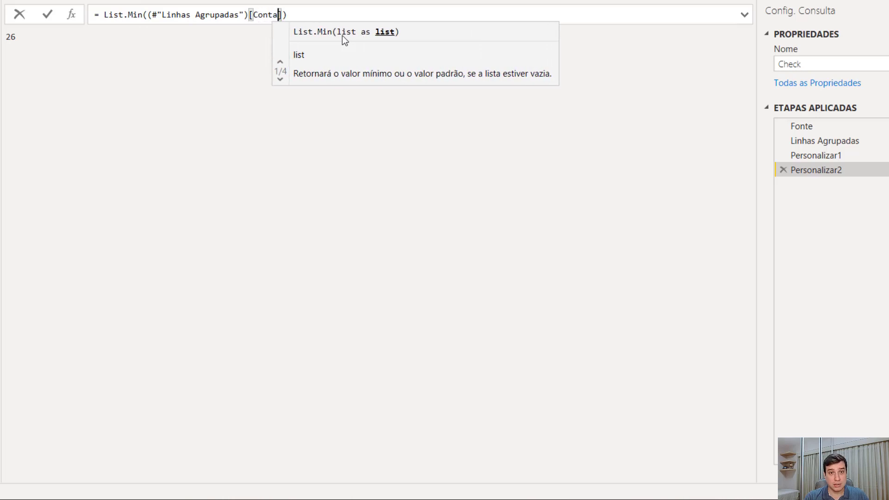
{"action": "type", "text": "gem"}
{"action": "key", "text": "Return"}
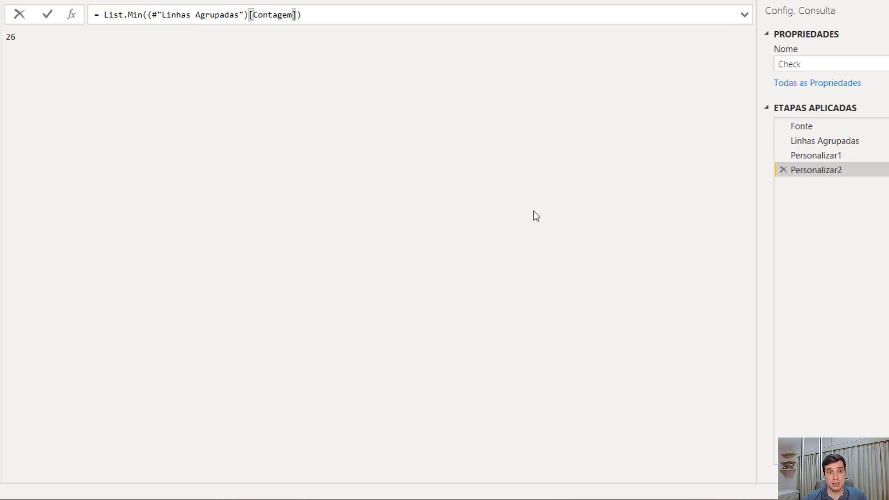
{"action": "left_click", "coordinate": [813, 143]}
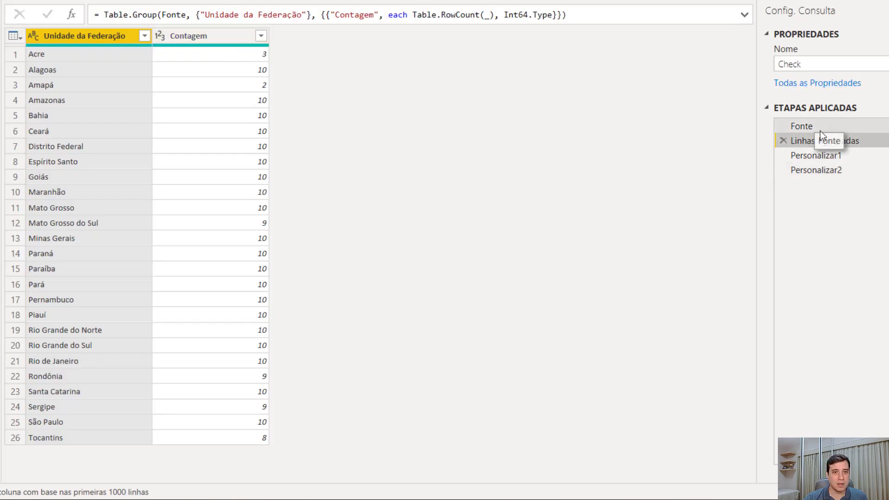
{"action": "left_click", "coordinate": [827, 170]}
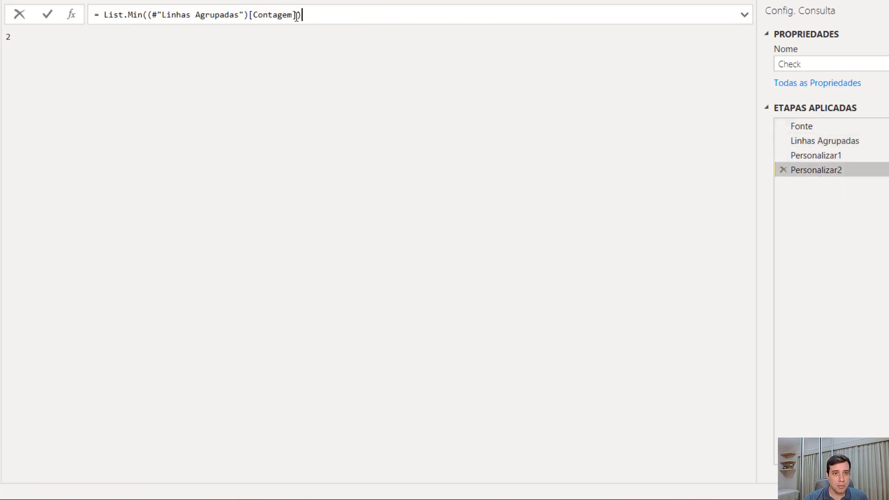
Add another custom step to Check with the formula = List.Max((#"Linhas Agrupadas")[Contagem])
{"action": "left_click_drag", "start_coordinate": [301, 15], "coordinate": [99, 18]}
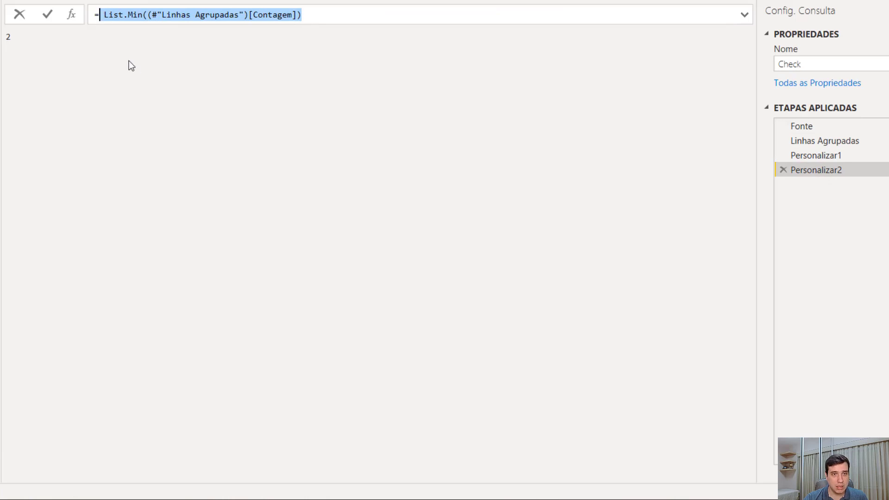
{"action": "left_click", "coordinate": [73, 16]}
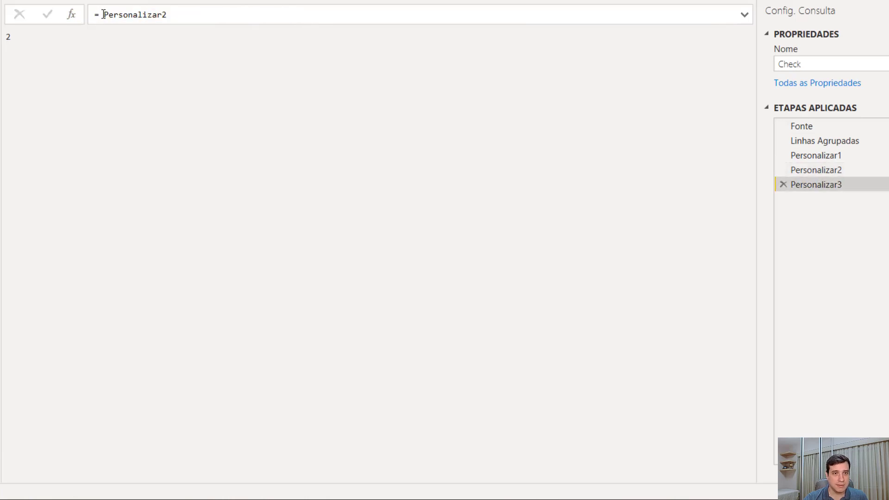
{"action": "left_click_drag", "start_coordinate": [104, 14], "coordinate": [242, 18]}
{"action": "type", "text": "List.Min(#\"Linhas Agrupadas\")[Contagem])"}
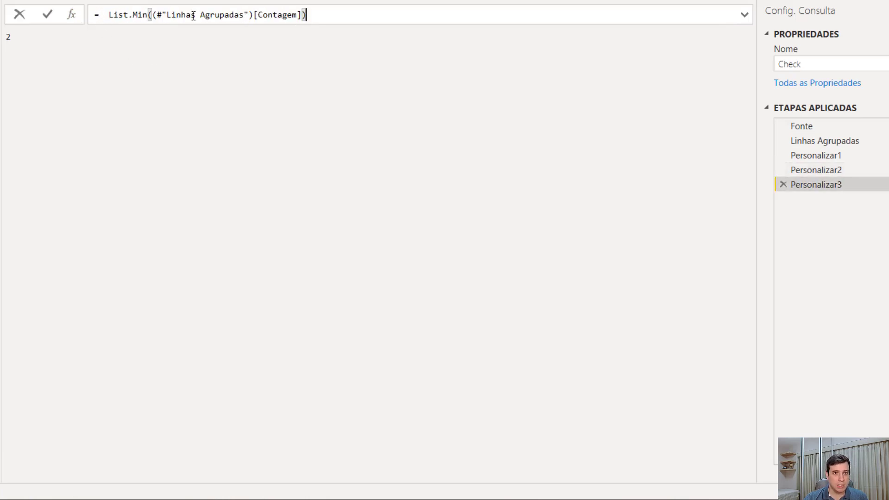
{"action": "left_click", "coordinate": [139, 15]}
{"action": "type", "text": "ax"}
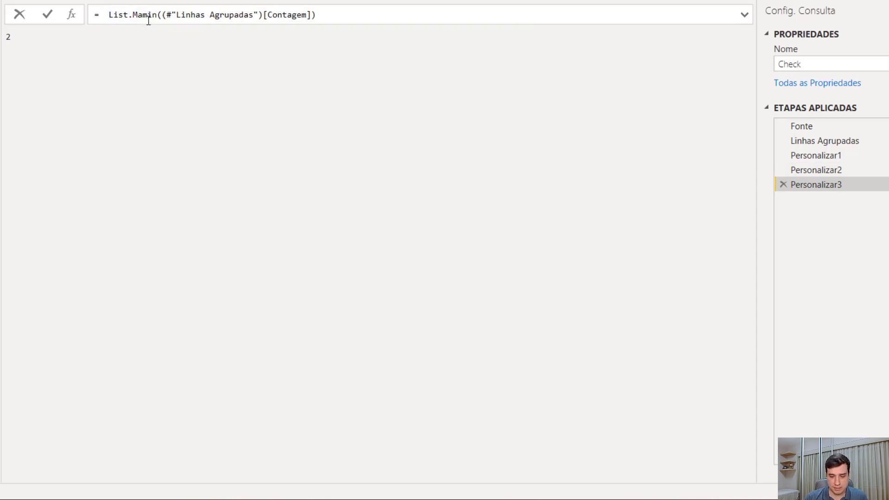
{"action": "key", "text": "BackSpace"}
{"action": "type", "text": "x"}
{"action": "key", "text": "Delete"}
{"action": "key", "text": "Delete"}
{"action": "key", "text": "ctrl+Right"}
{"action": "key", "text": "ctrl+Right"}
{"action": "key", "text": "ctrl+Right"}
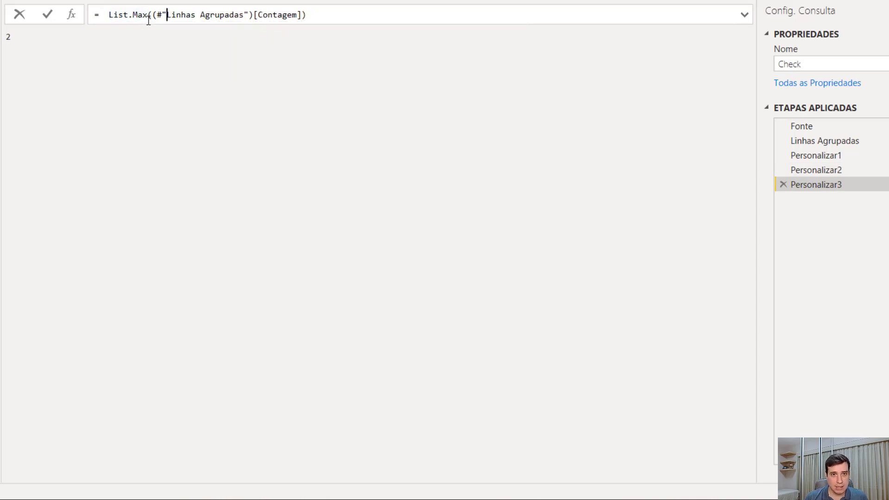
{"action": "key", "text": "Return"}
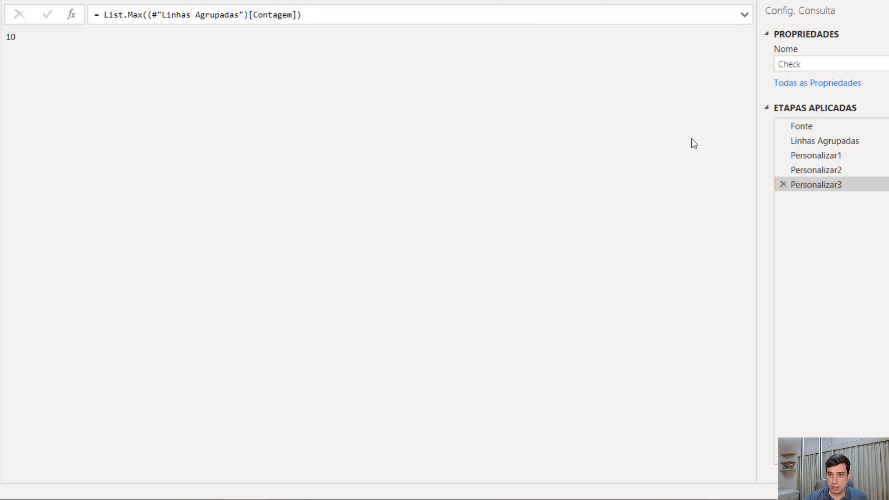
Rename the applied step that counts the grouped rows as UFs
{"action": "left_click", "coordinate": [813, 157]}
{"action": "right_click", "coordinate": [813, 156]}
{"action": "left_click", "coordinate": [839, 185]}
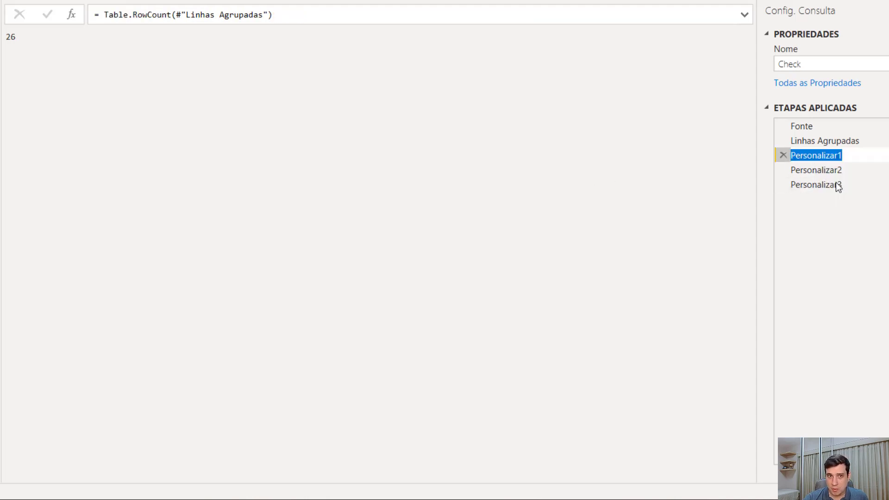
{"action": "type", "text": "UFs"}
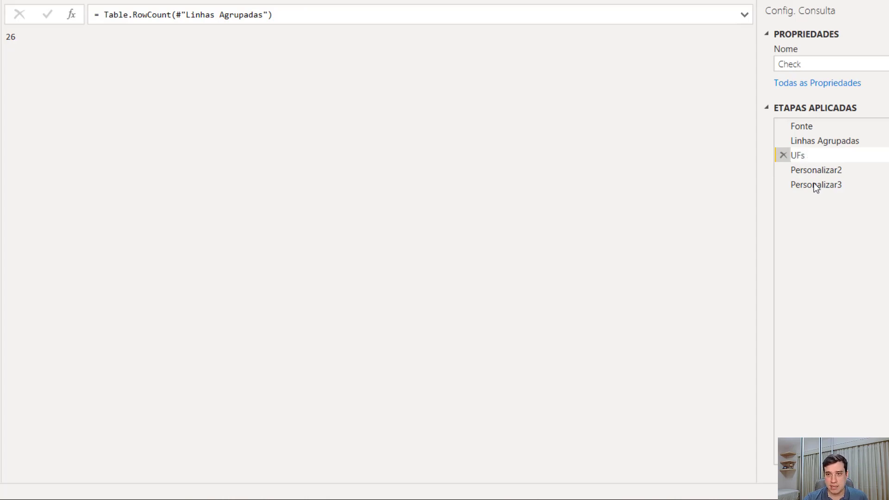
{"action": "key", "text": "Return"}
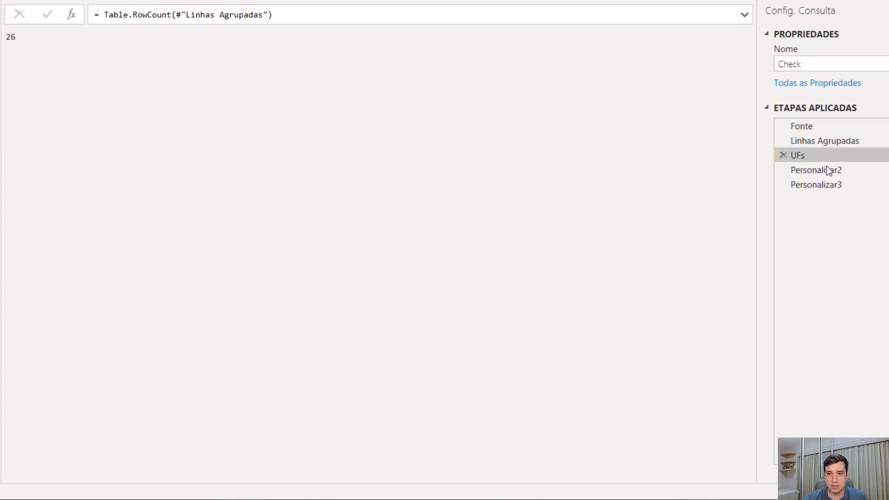
Rename the applied step that calculates the smallest Contagem value as Min
{"action": "left_click", "coordinate": [826, 172]}
{"action": "right_click", "coordinate": [827, 172]}
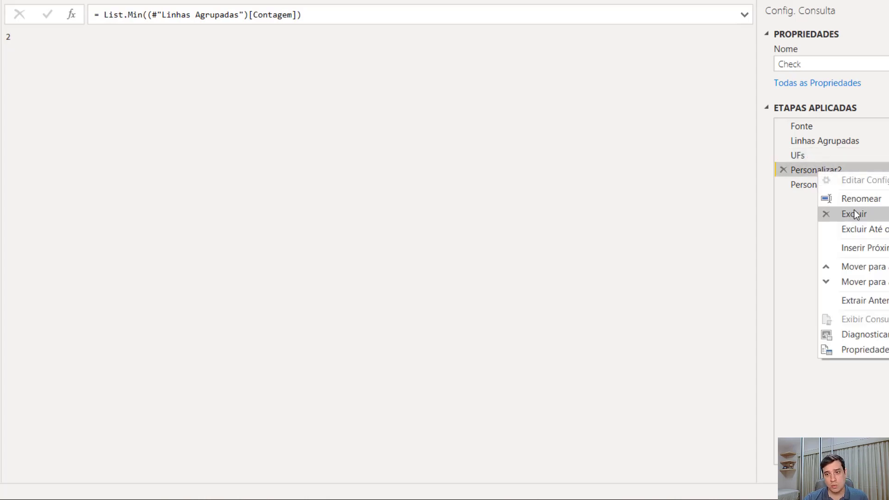
{"action": "left_click", "coordinate": [874, 203]}
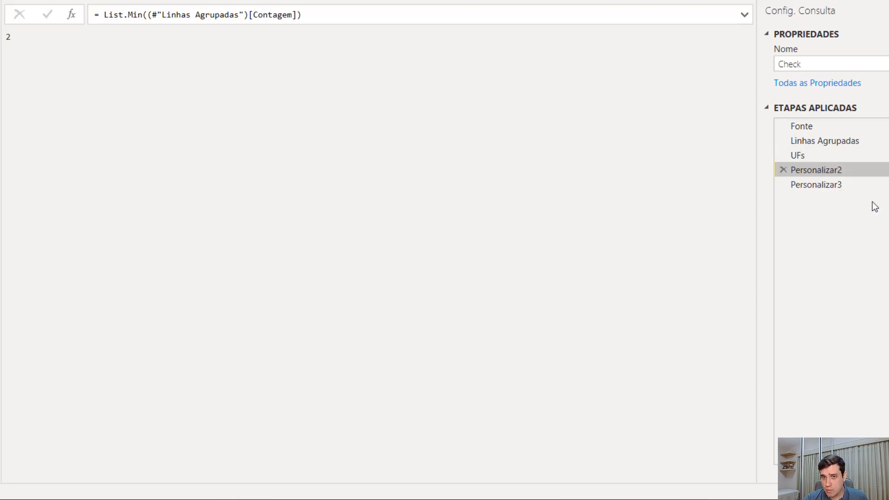
{"action": "type", "text": "Min"}
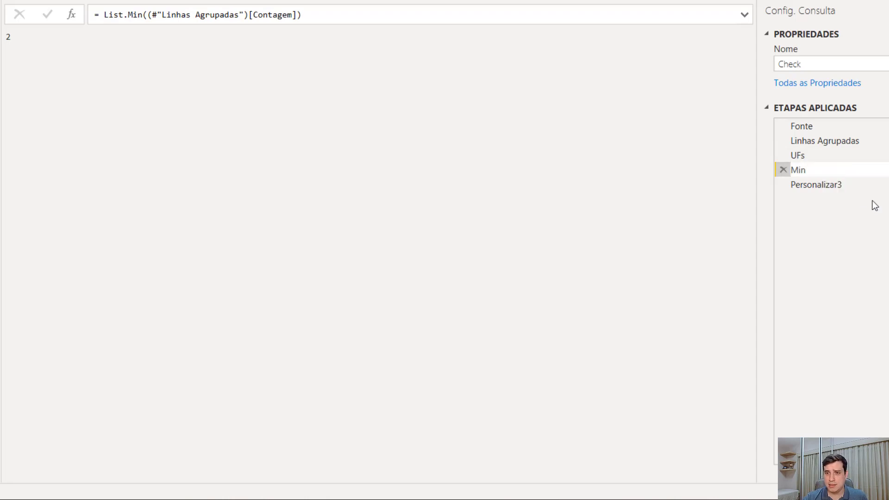
{"action": "key", "text": "Return"}
Rename the applied step that calculates the largest Contagem value as Max
{"action": "left_click", "coordinate": [835, 188]}
{"action": "right_click", "coordinate": [835, 188]}
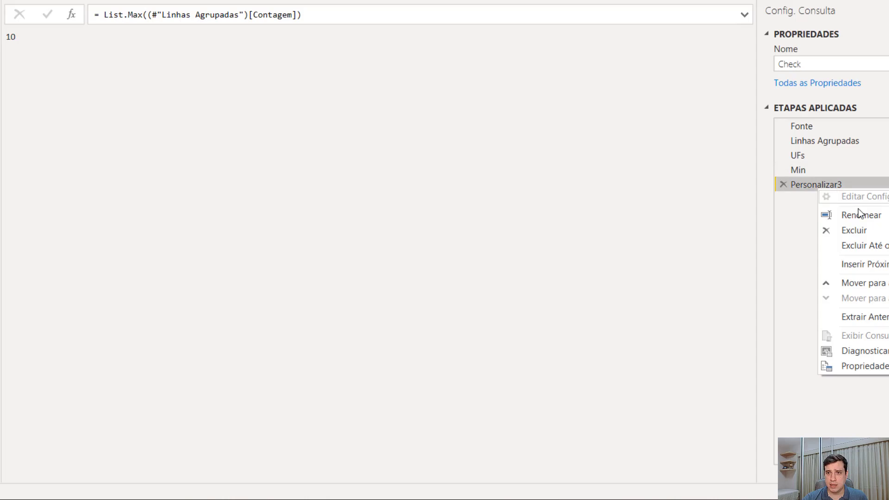
{"action": "left_click", "coordinate": [861, 215]}
{"action": "type", "text": "Max"}
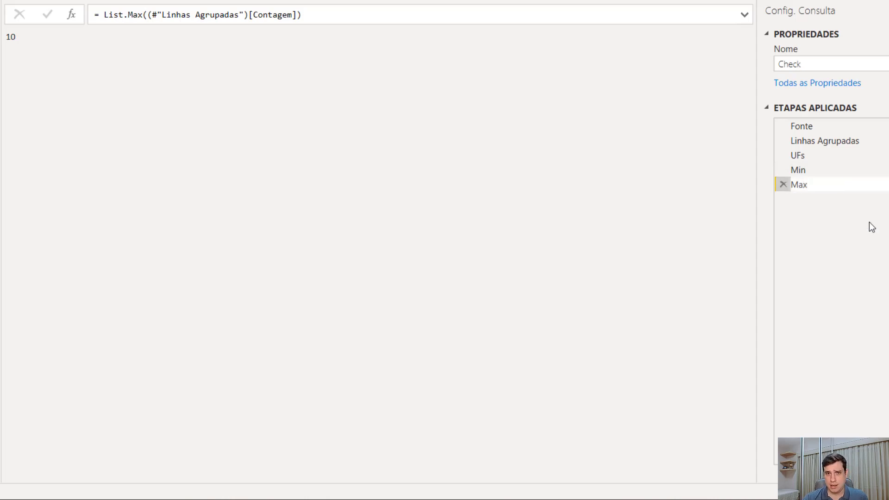
{"action": "key", "text": "Return"}
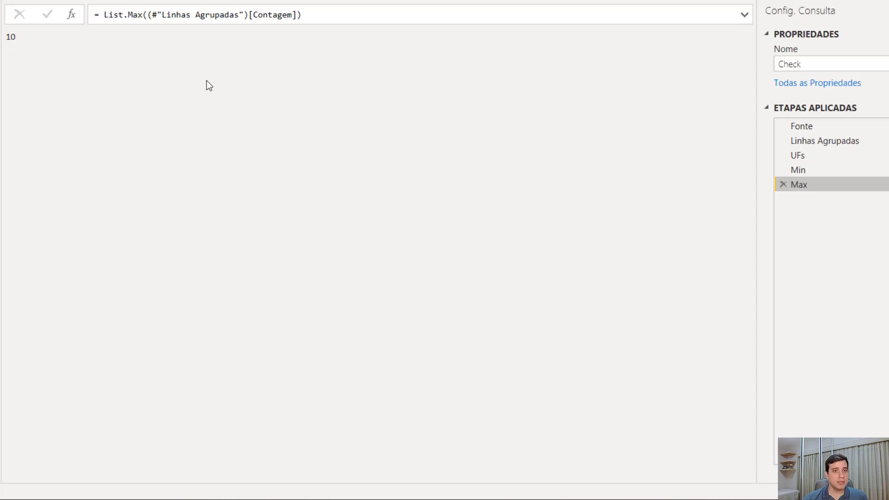
Add a new custom step after Max in the Check query and rename it Gabarito
{"action": "left_click", "coordinate": [76, 19]}
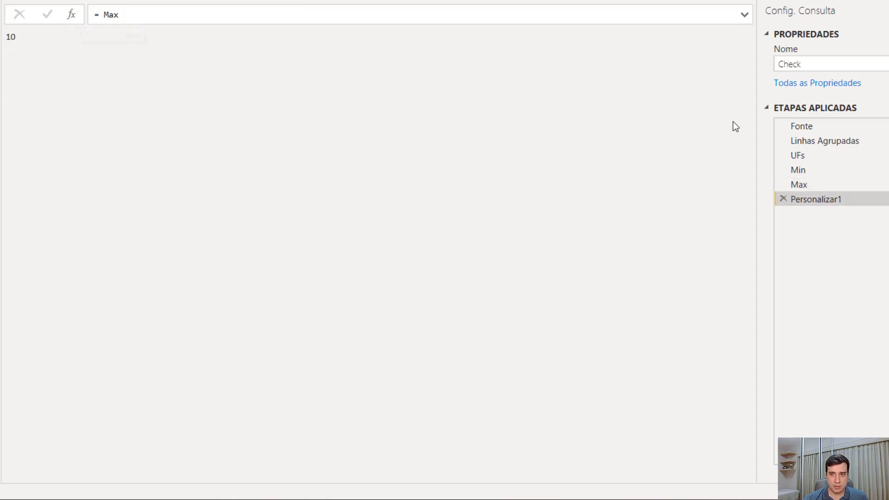
{"action": "right_click", "coordinate": [829, 199]}
{"action": "left_click", "coordinate": [851, 226]}
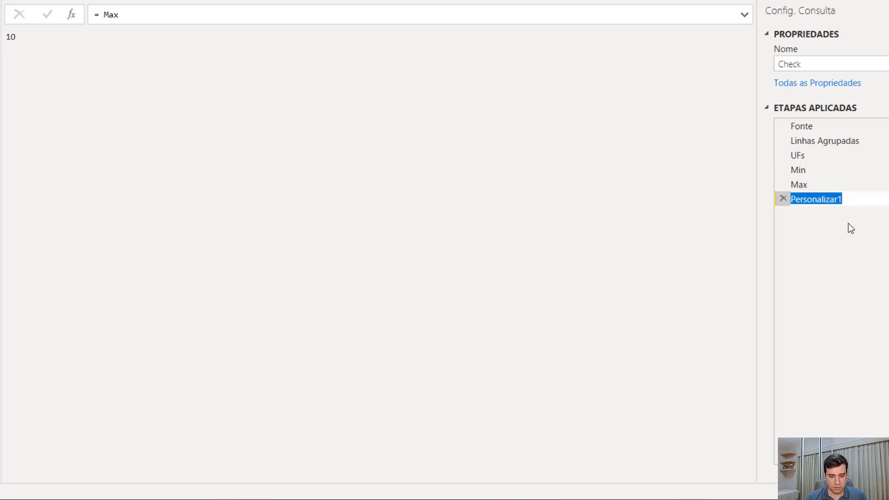
{"action": "type", "text": "Gabarito"}
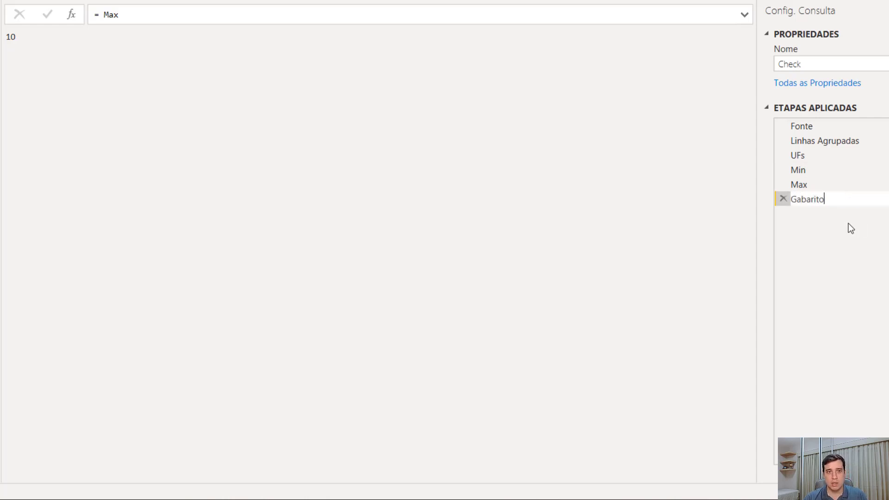
{"action": "key", "text": "Return"}
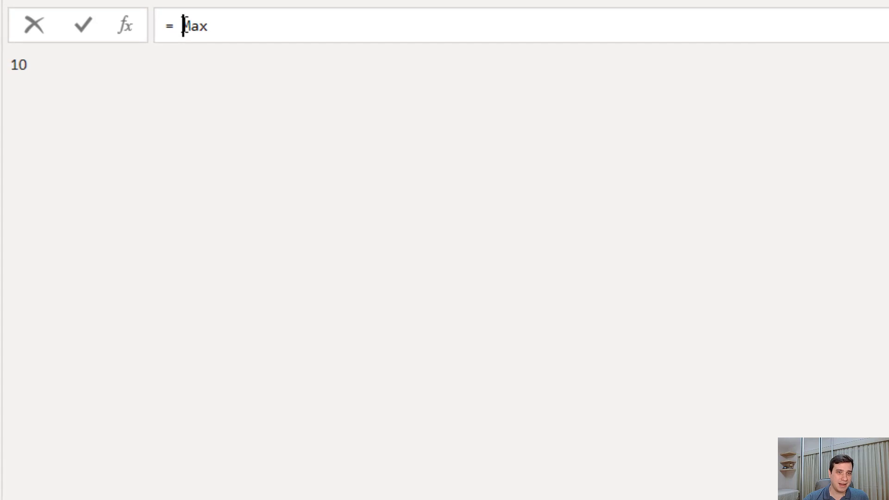
Set the Gabarito step's formula to = UFS = 27 and Max=10 and Min =10
{"action": "left_click", "coordinate": [183, 26]}
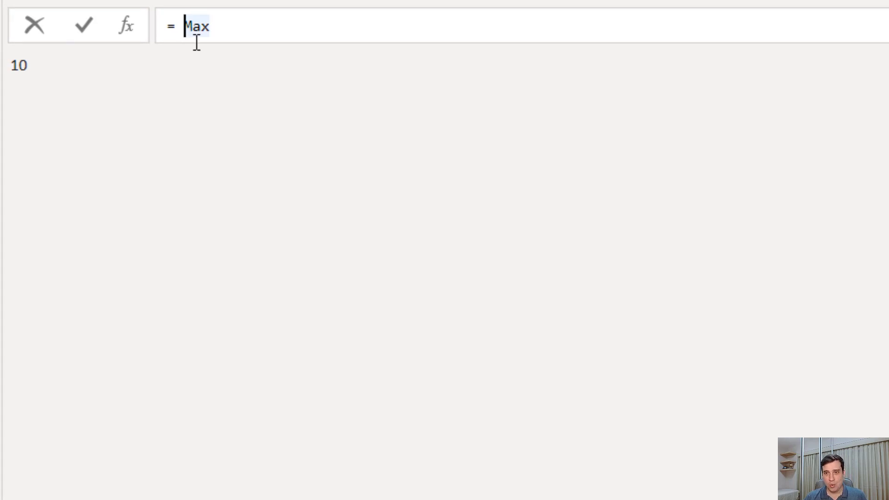
{"action": "type", "text": "UF"}
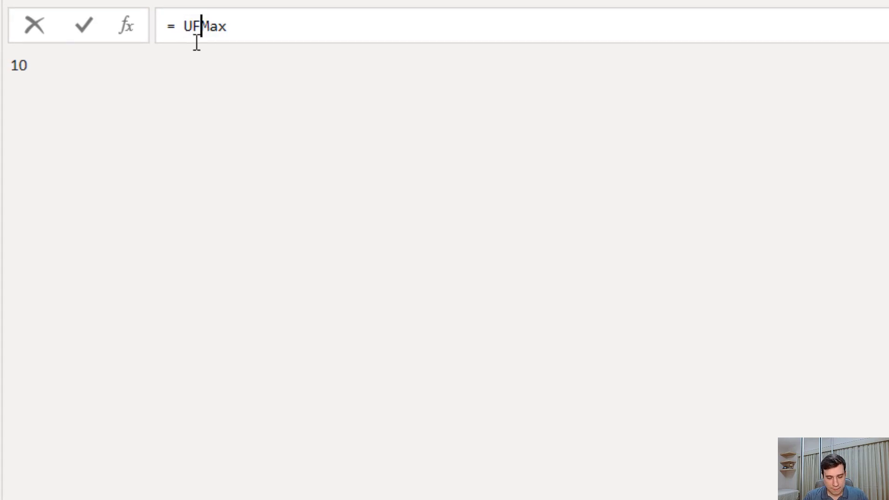
{"action": "type", "text": "S = 27"}
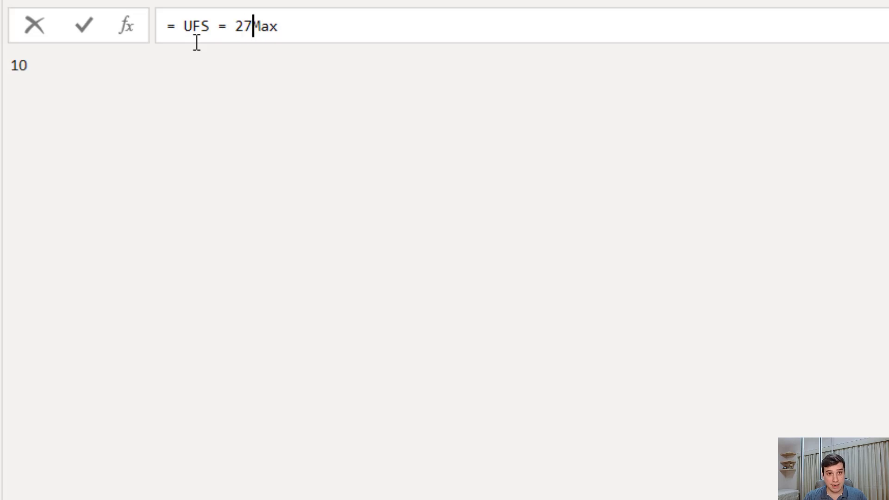
{"action": "type", "text": " and"}
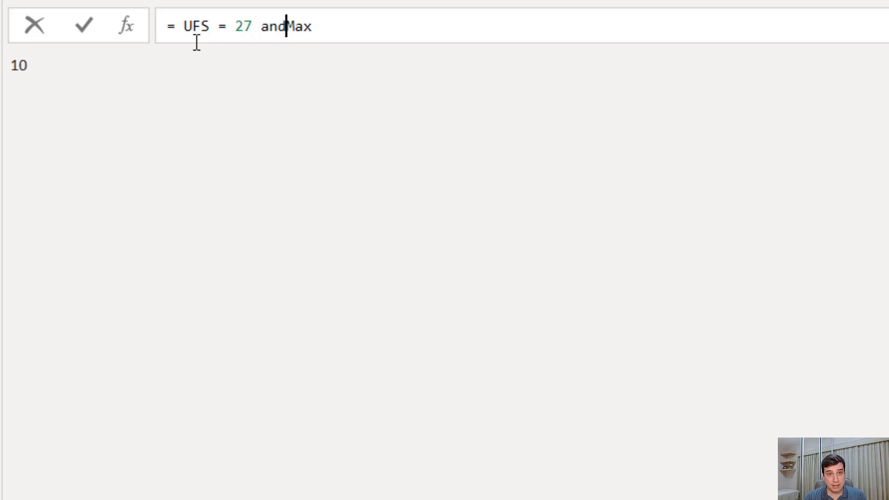
{"action": "key", "text": "End"}
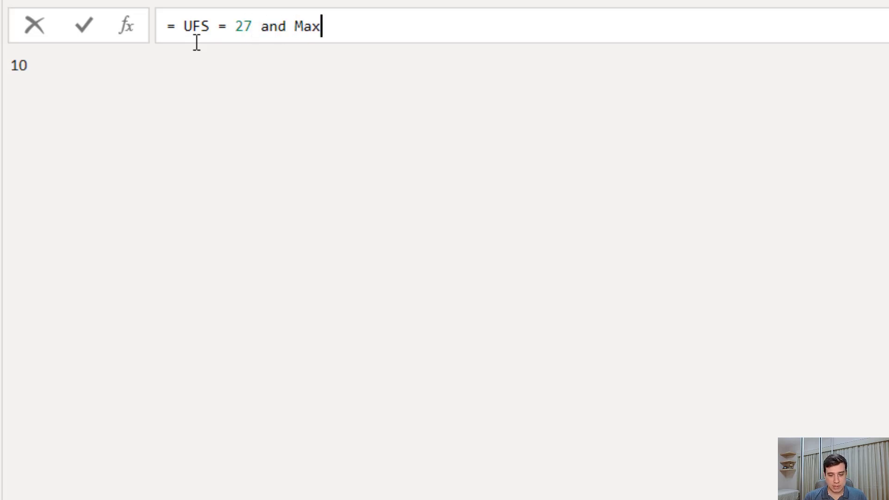
{"action": "type", "text": "=10 and"}
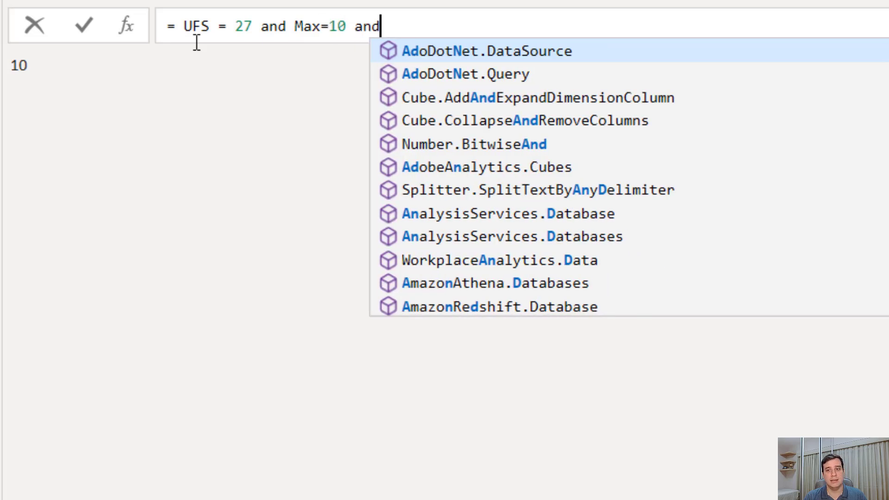
{"action": "type", "text": " Min =1"}
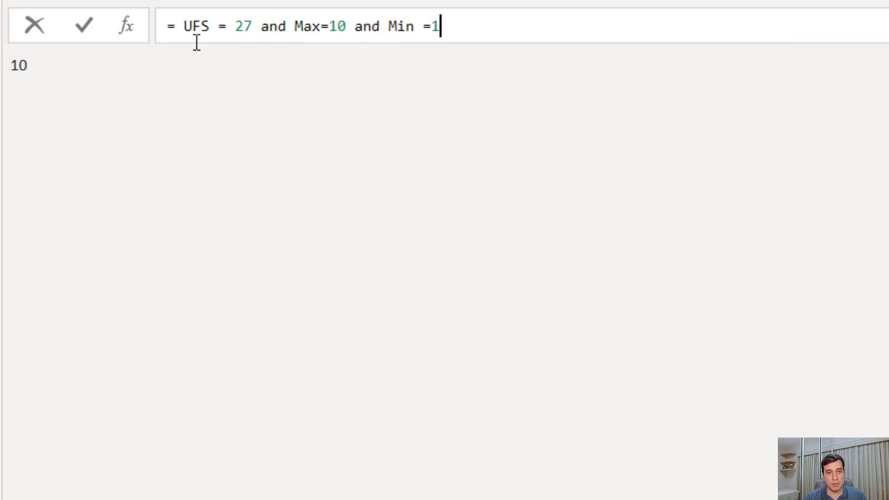
{"action": "type", "text": "0"}
{"action": "key", "text": "Return"}
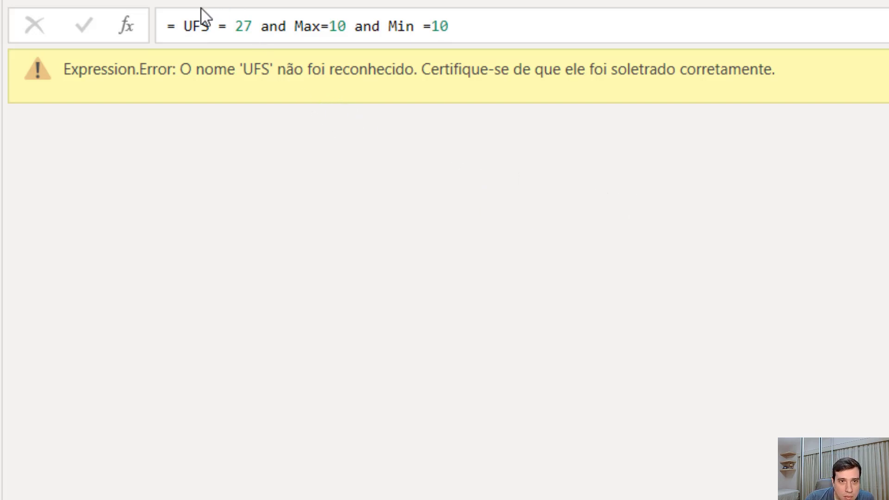
Correct the UFS reference in the Gabarito formula to UFs and apply it
{"action": "left_click", "coordinate": [210, 25]}
{"action": "double_click", "coordinate": [210, 25]}
{"action": "type", "text": "UFs"}
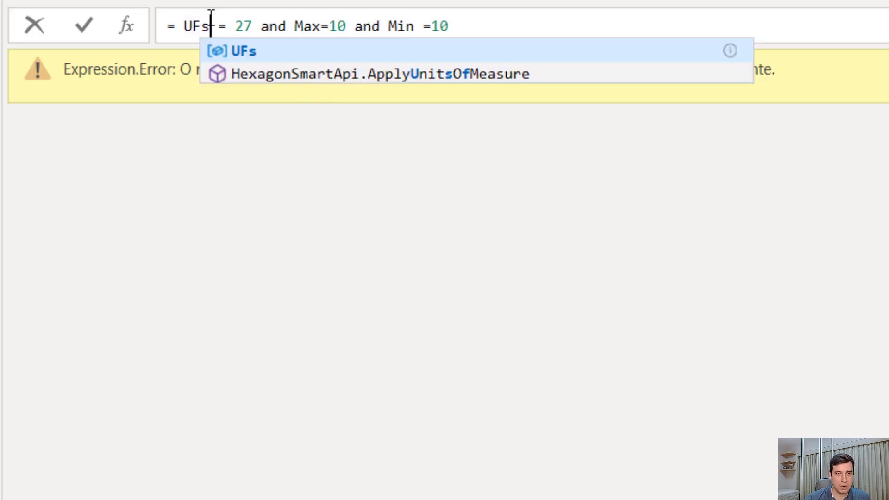
{"action": "left_click", "coordinate": [344, 311]}
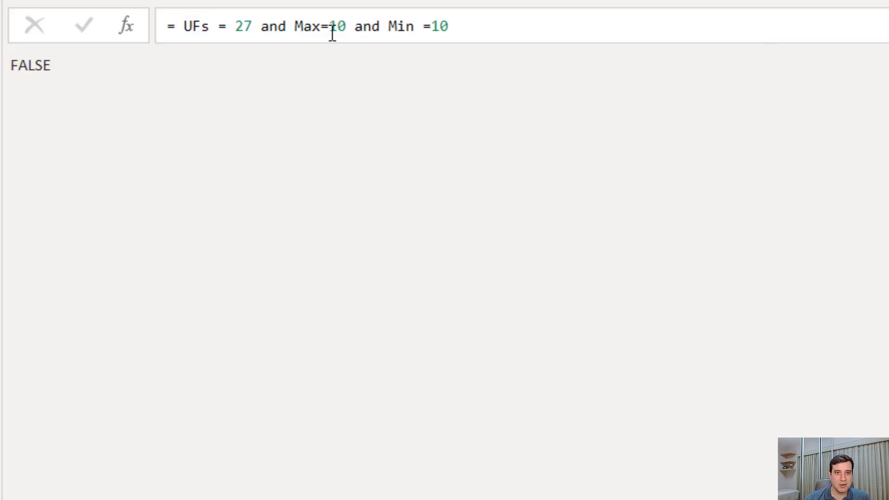
{"action": "left_click", "coordinate": [297, 33]}
{"action": "left_click_drag", "start_coordinate": [297, 33], "coordinate": [347, 28]}
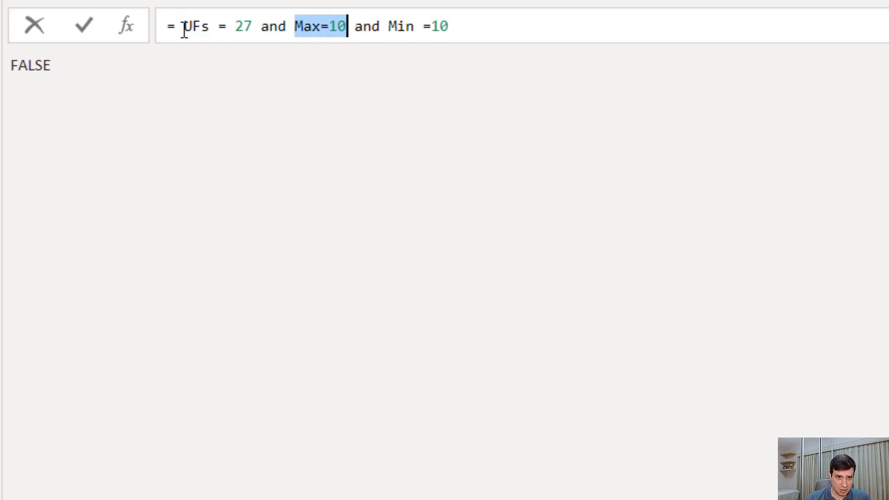
Change the Fonte step's source to the População query and show the Gabarito step's result
{"action": "left_click", "coordinate": [626, 343]}
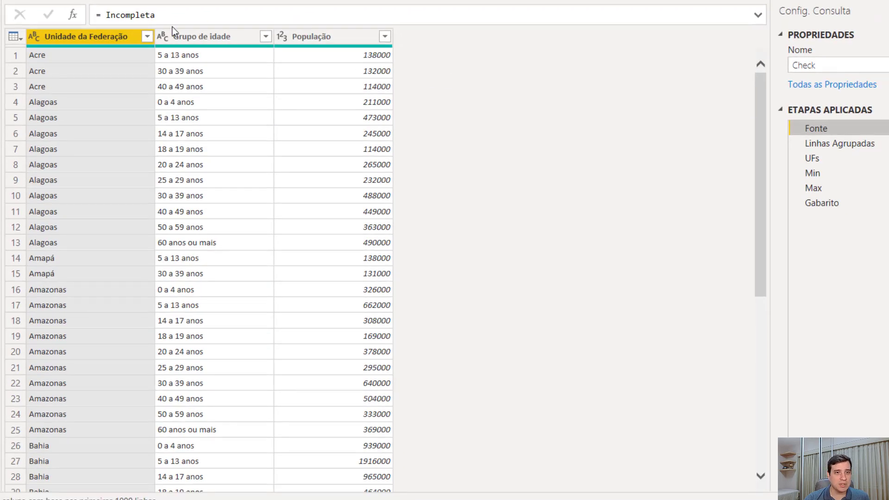
{"action": "left_click_drag", "start_coordinate": [156, 15], "coordinate": [106, 15]}
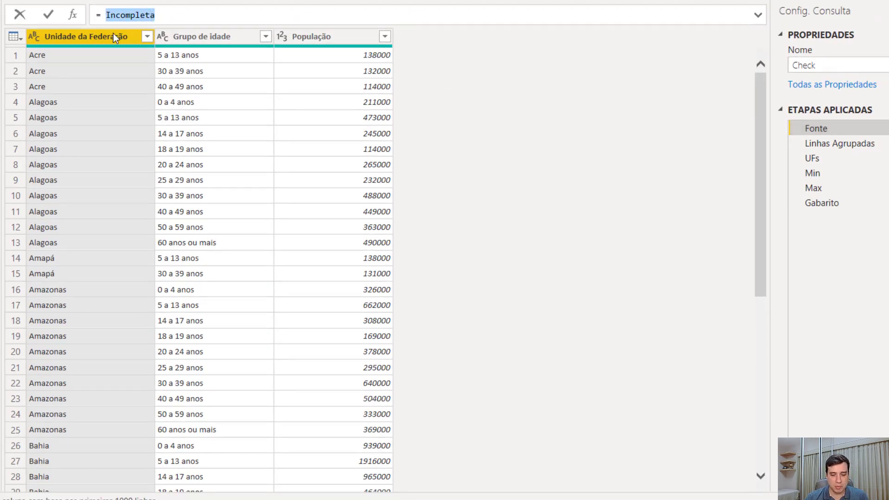
{"action": "type", "text": "População"}
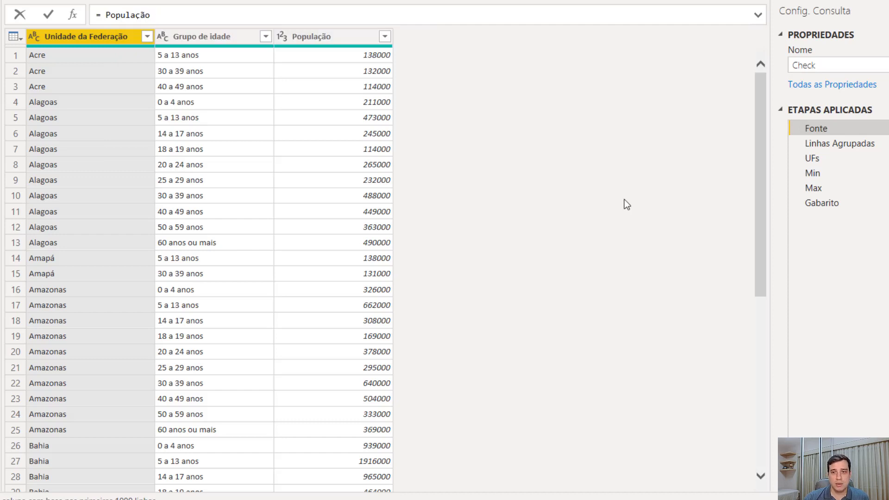
{"action": "key", "text": "Return"}
{"action": "left_click", "coordinate": [813, 205]}
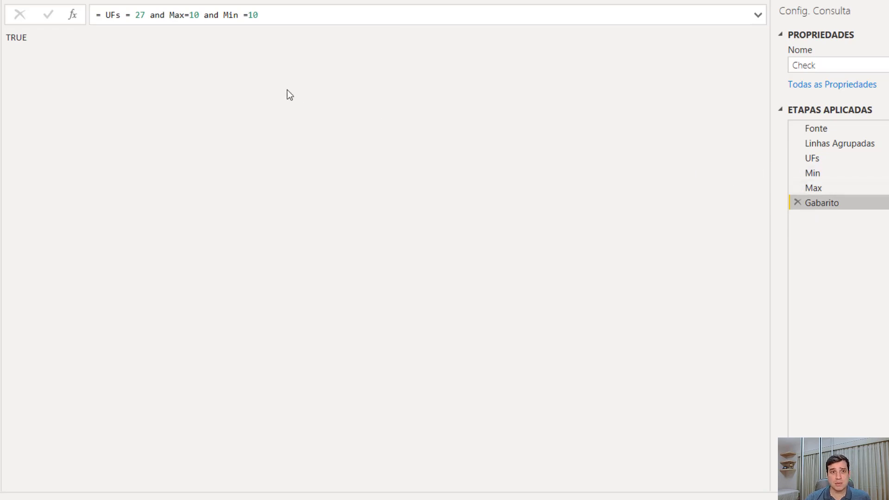
Turn the Gabarito condition into an if expression with "OK" as the value for UFs = 27, Max=10 and Min =10
{"action": "left_click_drag", "start_coordinate": [104, 18], "coordinate": [278, 12]}
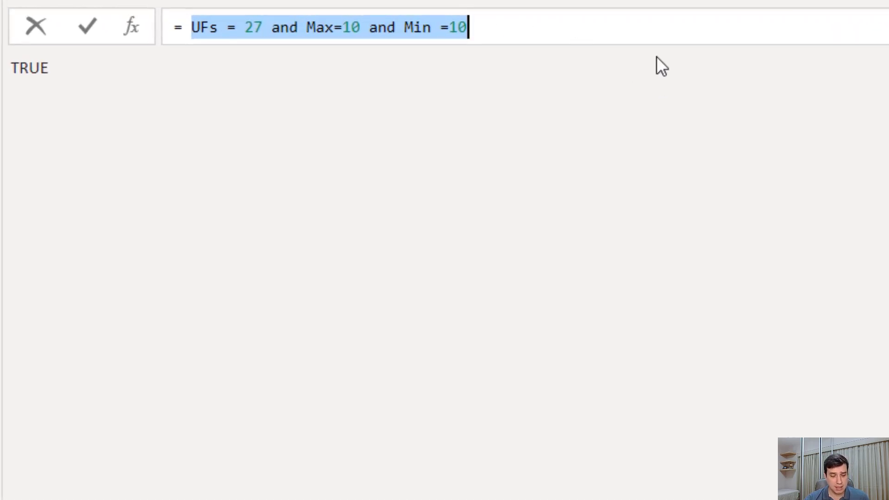
{"action": "key", "text": "BackSpace"}
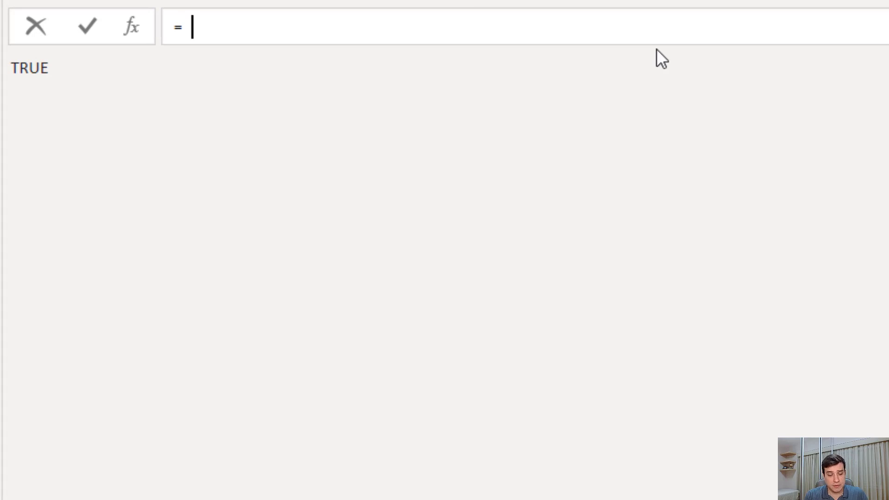
{"action": "type", "text": "if UFs = 27 and Max=10 and Min =10"}
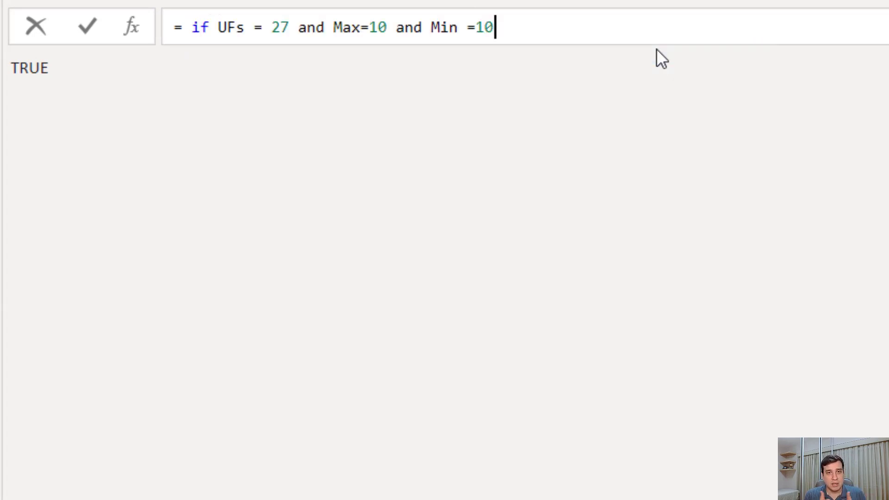
{"action": "type", "text": " \""}
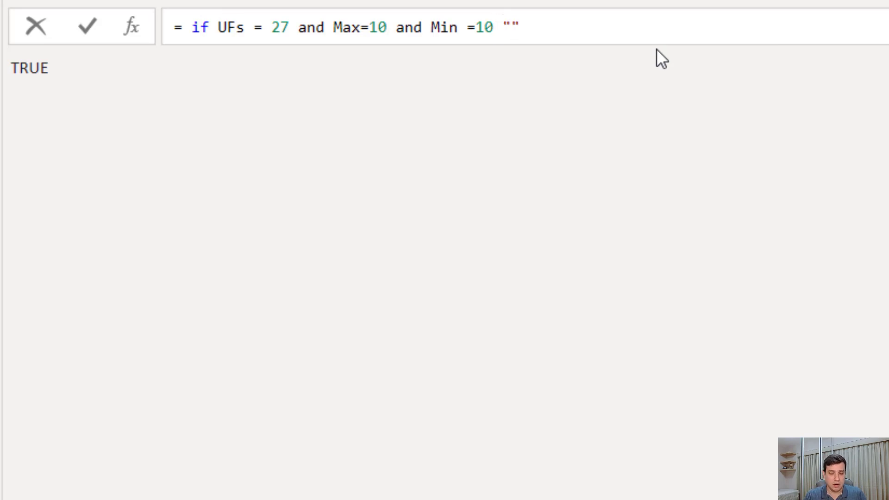
{"action": "type", "text": "0K"}
{"action": "key", "text": "Right"}
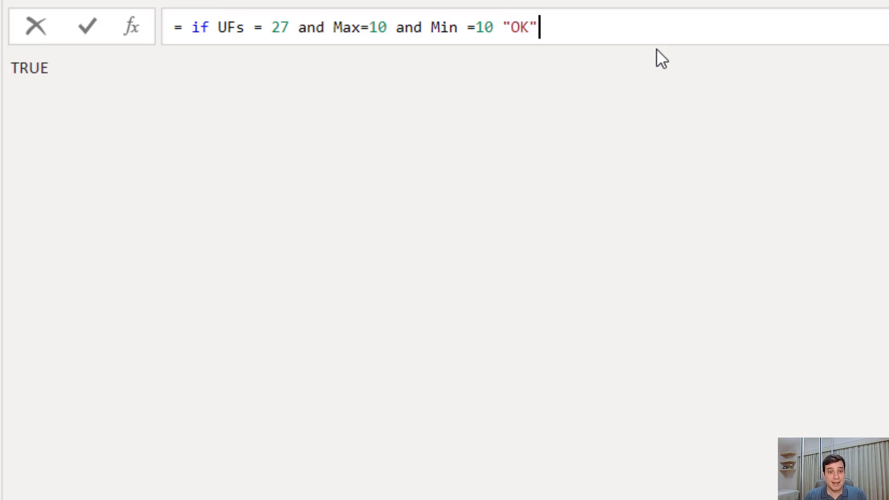
Add an else branch with the text "Não OK" to the Gabarito formula and apply it
{"action": "type", "text": "else "}
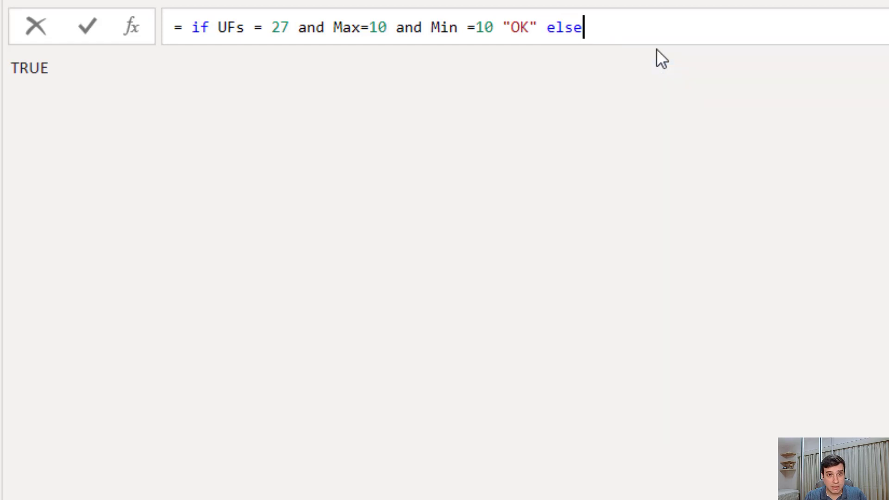
{"action": "type", "text": "N"}
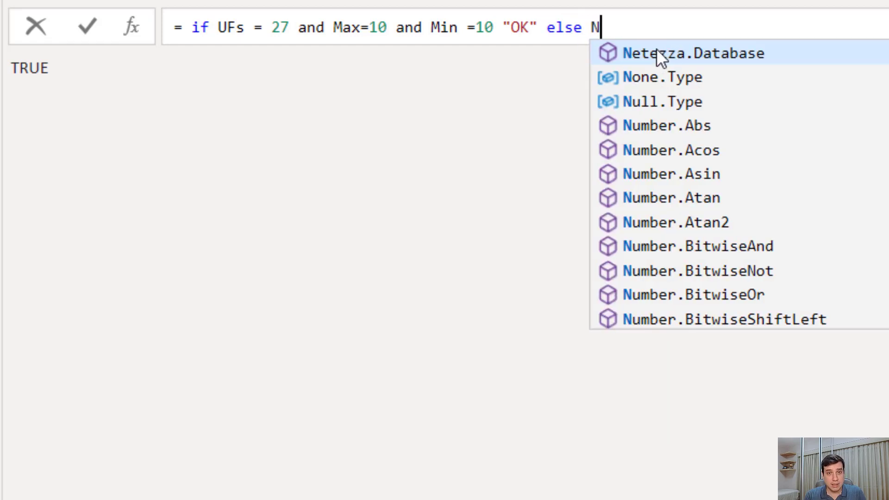
{"action": "type", "text": "ão OK\""}
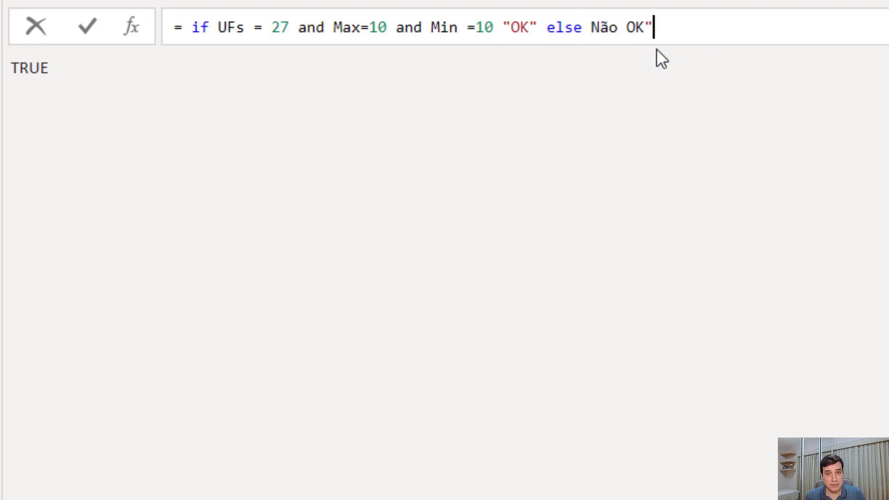
{"action": "key", "text": "ctrl+Left"}
{"action": "key", "text": "ctrl+Left"}
{"action": "type", "text": "\""}
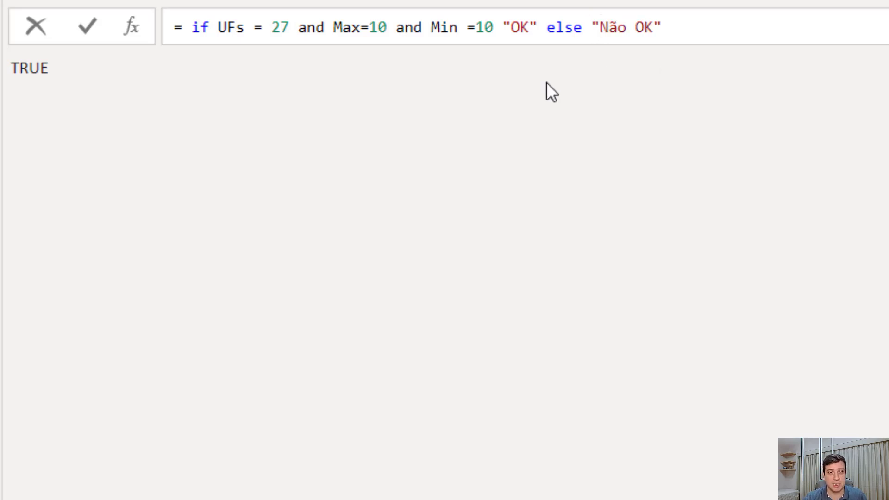
{"action": "key", "text": "Return"}
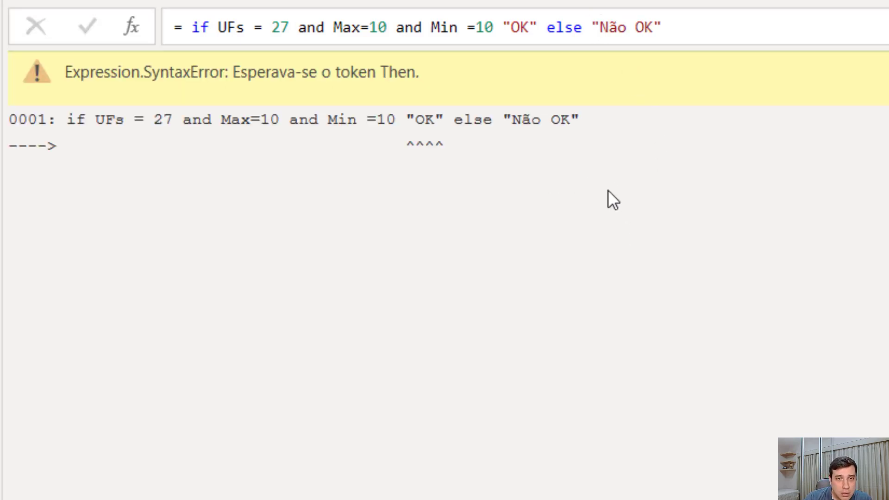
Insert the then keyword before "OK" in the Gabarito formula and apply it
{"action": "left_click", "coordinate": [505, 29]}
{"action": "type", "text": "then"}
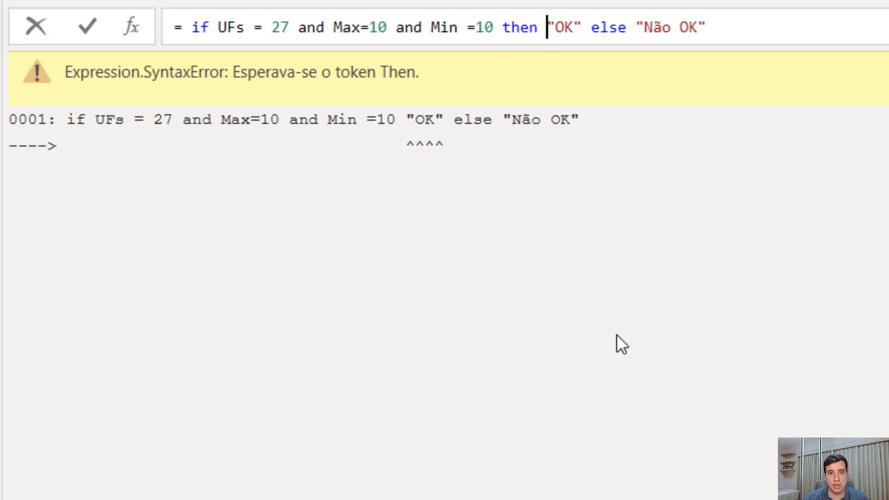
{"action": "key", "text": "Return"}
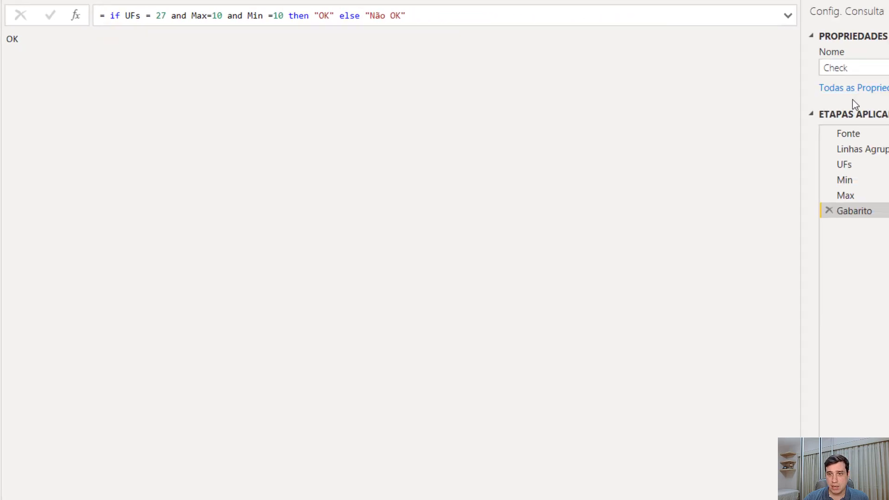
Change the Fonte step's source to the Incompleta query and show the Gabarito step's result
{"action": "left_click", "coordinate": [862, 135]}
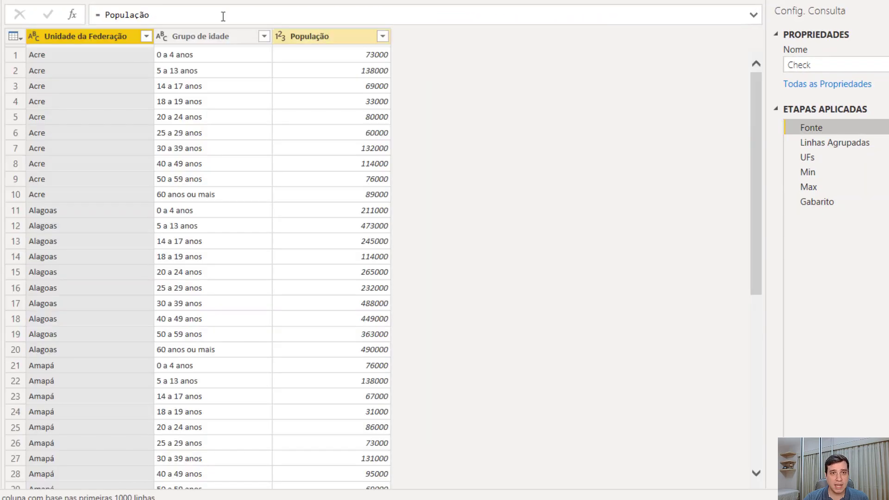
{"action": "double_click", "coordinate": [105, 17]}
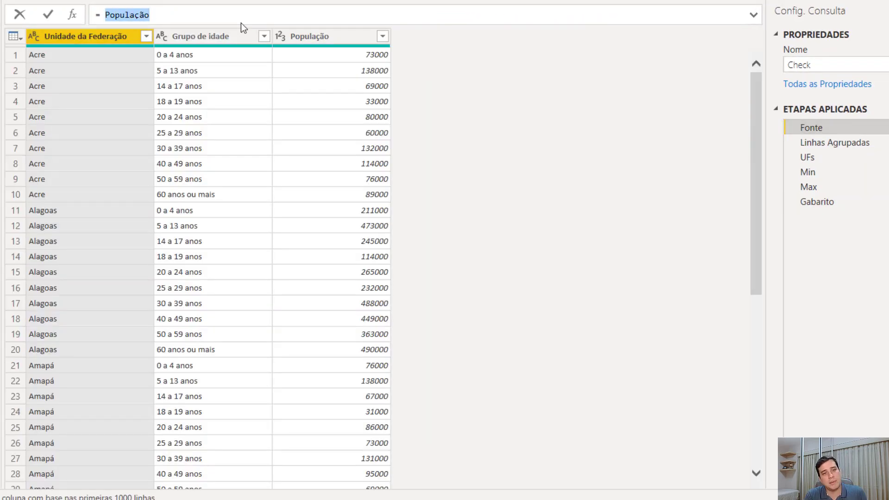
{"action": "type", "text": "I"}
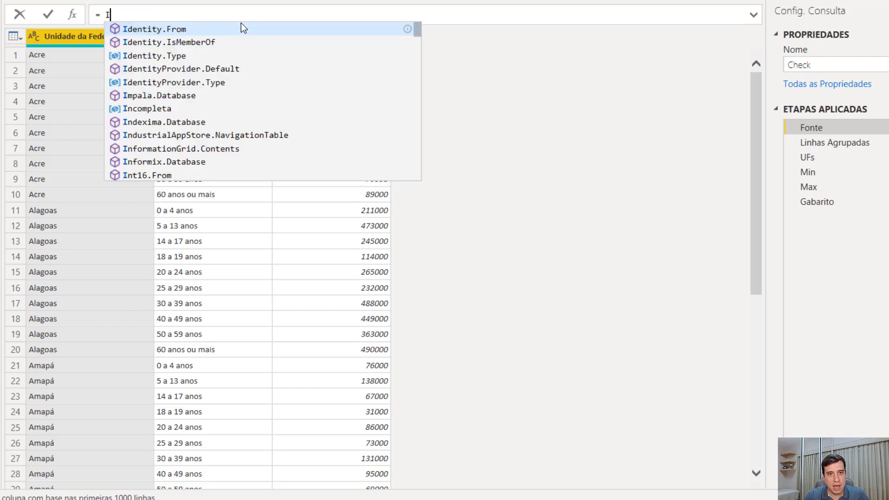
{"action": "type", "text": "n"}
{"action": "key", "text": "Tab"}
{"action": "key", "text": "Return"}
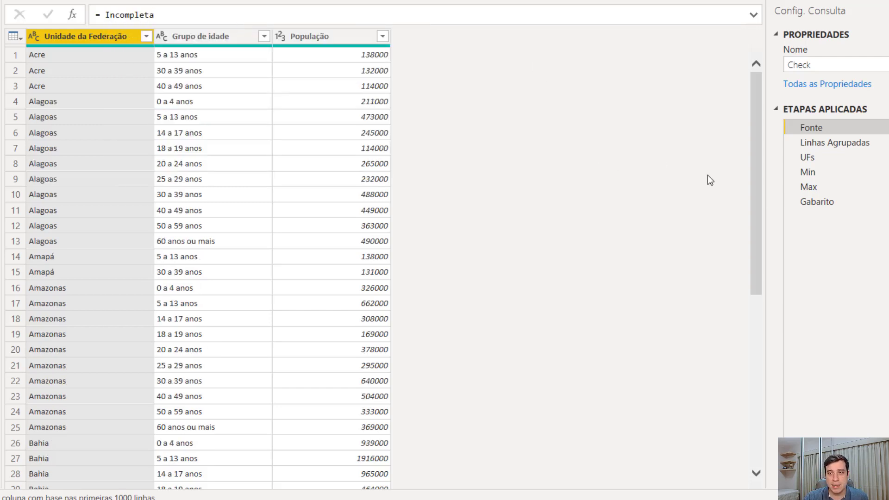
{"action": "left_click", "coordinate": [810, 202]}
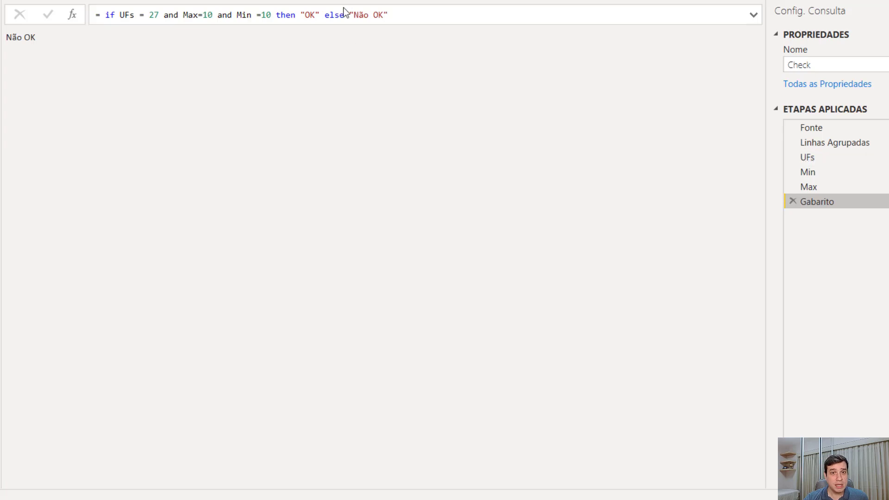
Replace the else result "Não OK" in the Gabarito formula with error "Dados estão incompletos" and apply it
{"action": "left_click_drag", "start_coordinate": [352, 15], "coordinate": [417, 16]}
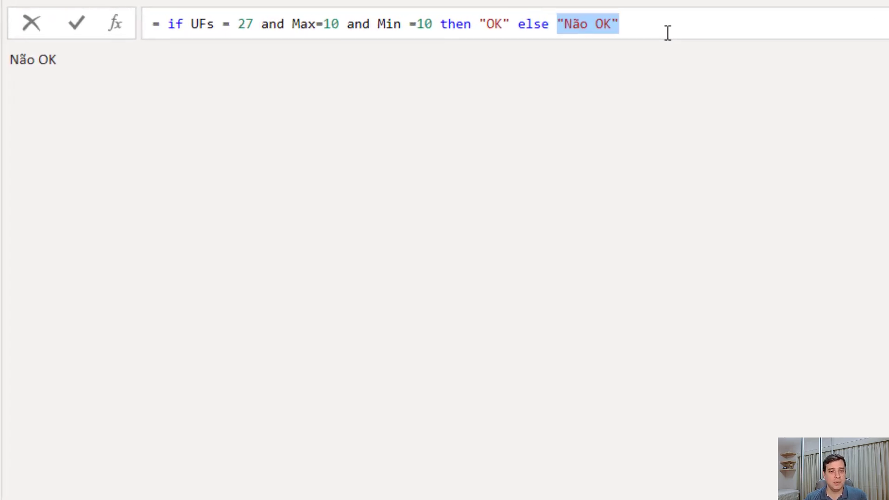
{"action": "type", "text": "e"}
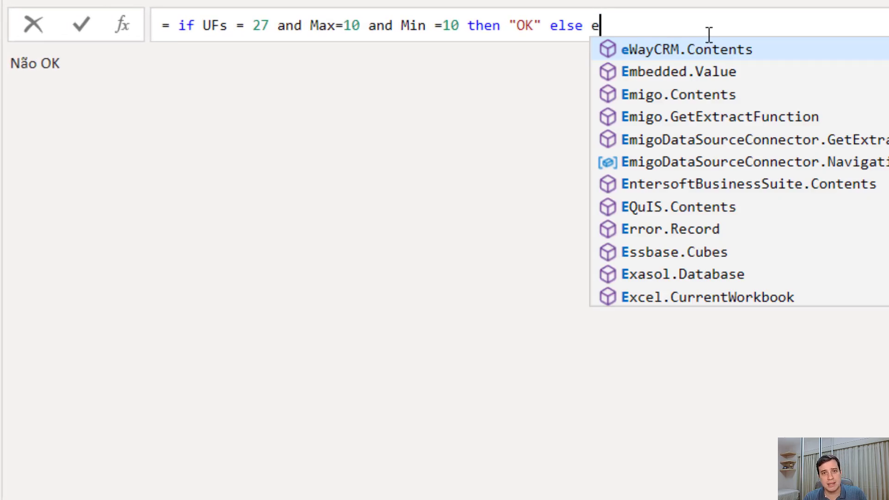
{"action": "type", "text": "rre"}
{"action": "key", "text": "BackSpace"}
{"action": "type", "text": "o"}
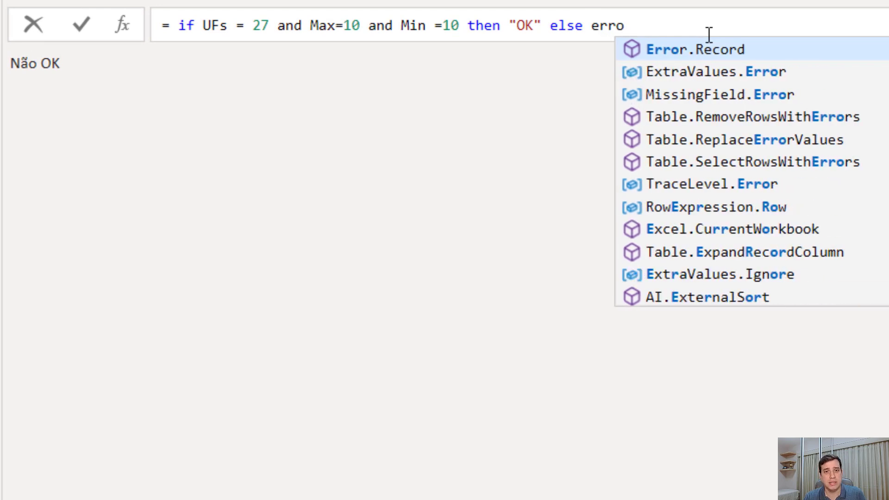
{"action": "type", "text": "r \""}
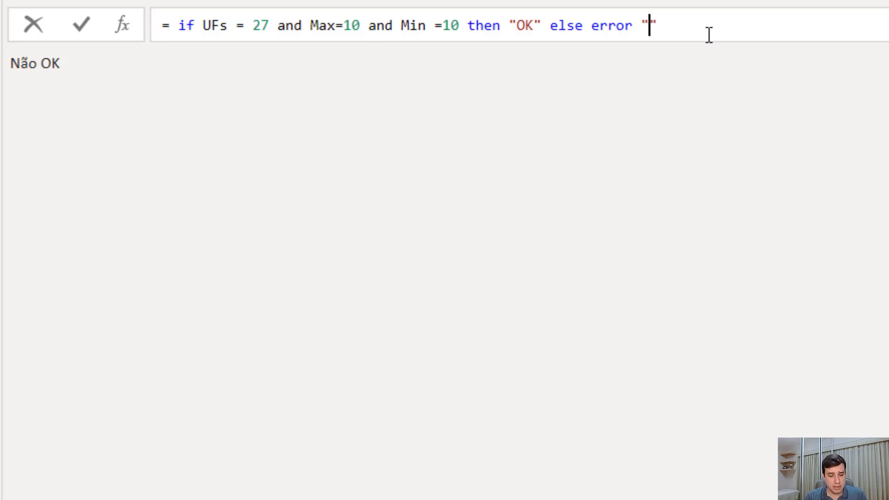
{"action": "type", "text": "Dad"}
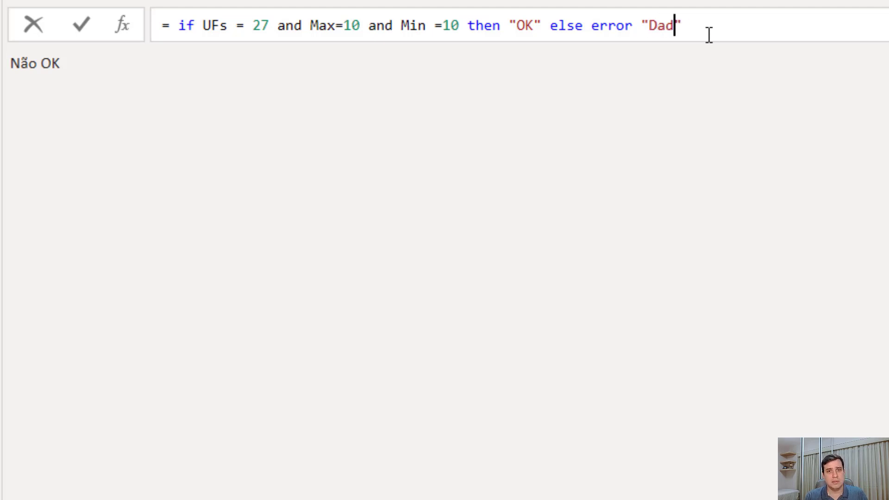
{"action": "type", "text": "os estão incp"}
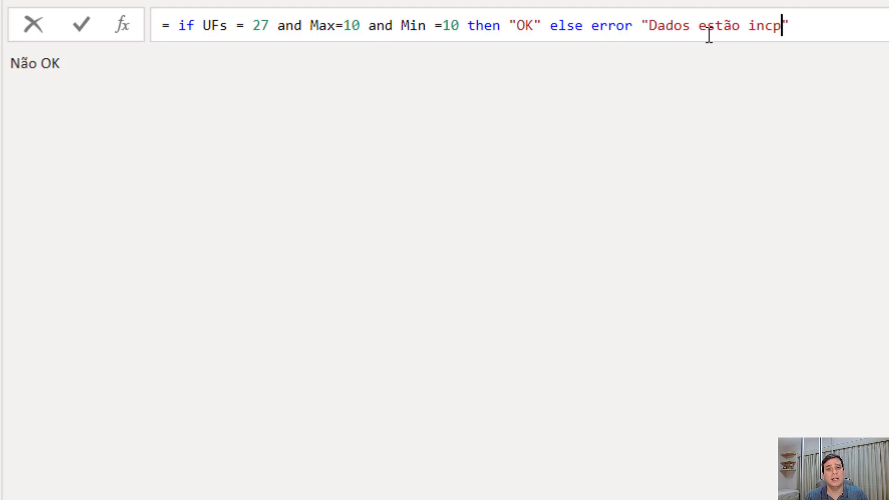
{"action": "key", "text": "BackSpace"}
{"action": "type", "text": "ompletos"}
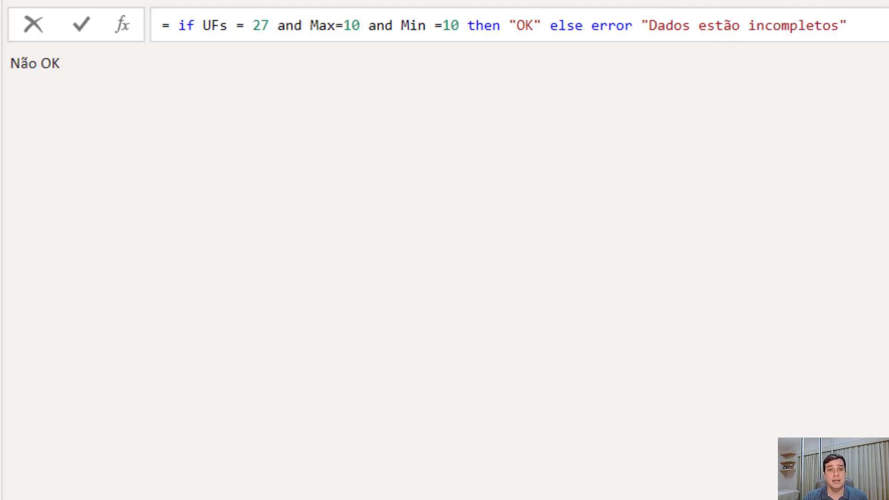
{"action": "key", "text": "Return"}
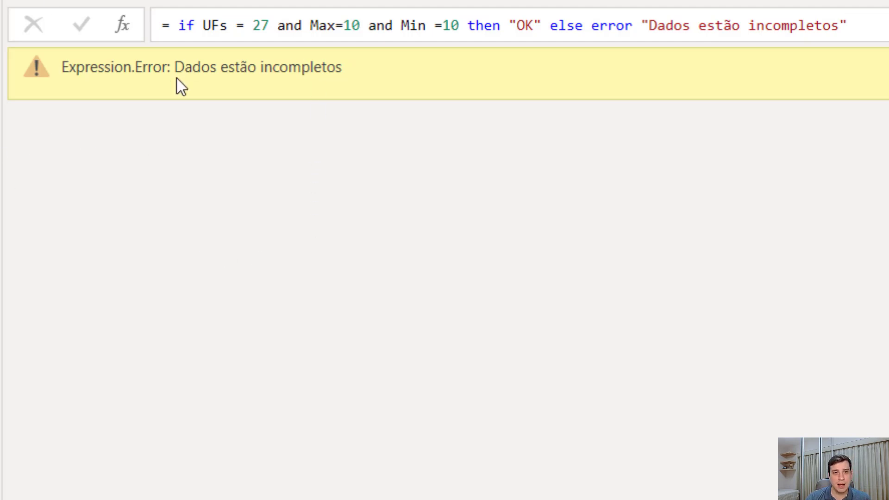
{"action": "left_click_drag", "start_coordinate": [174, 69], "coordinate": [345, 81]}
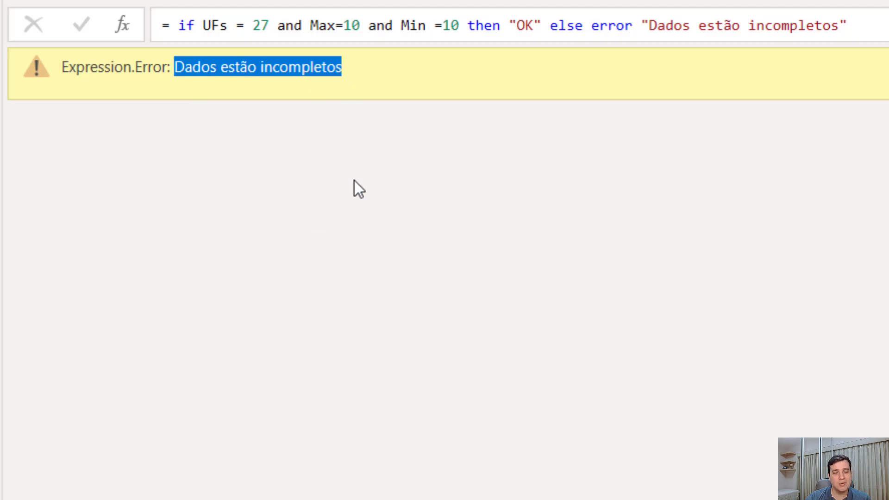
{"action": "left_click", "coordinate": [355, 319]}
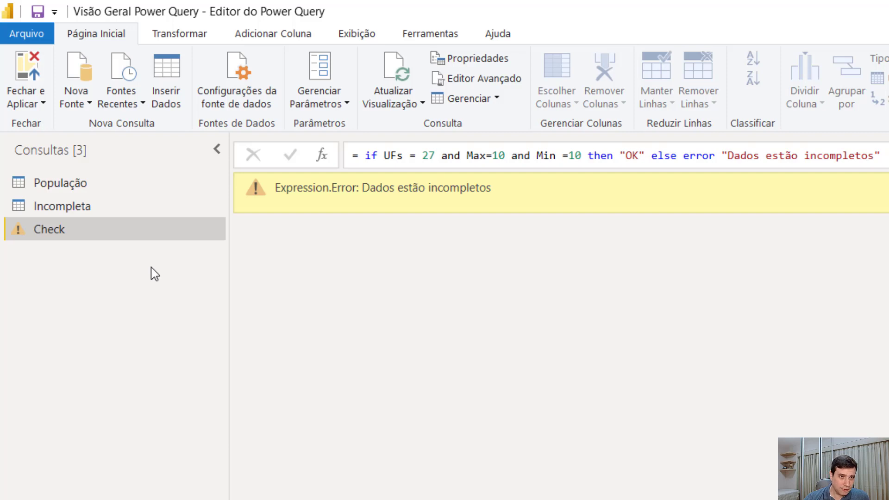
Create a new blank query whose source value is 100
{"action": "right_click", "coordinate": [151, 268]}
{"action": "mouse_move", "coordinate": [224, 302]}
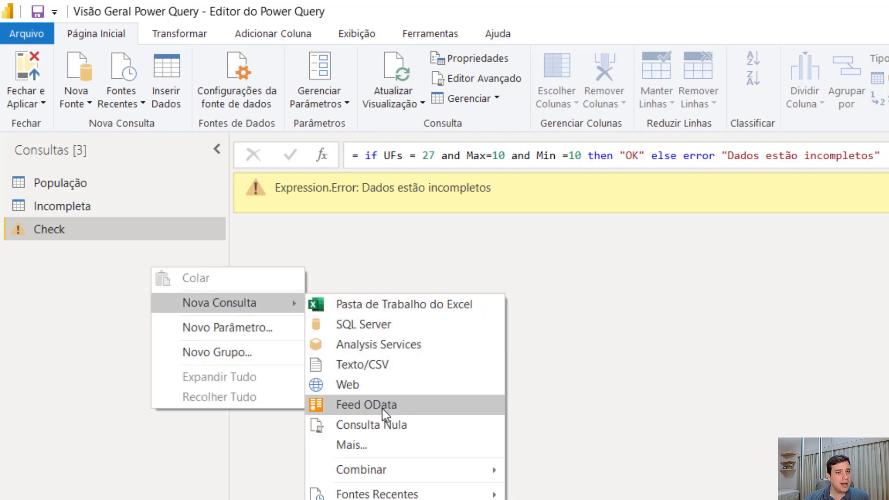
{"action": "left_click", "coordinate": [409, 436]}
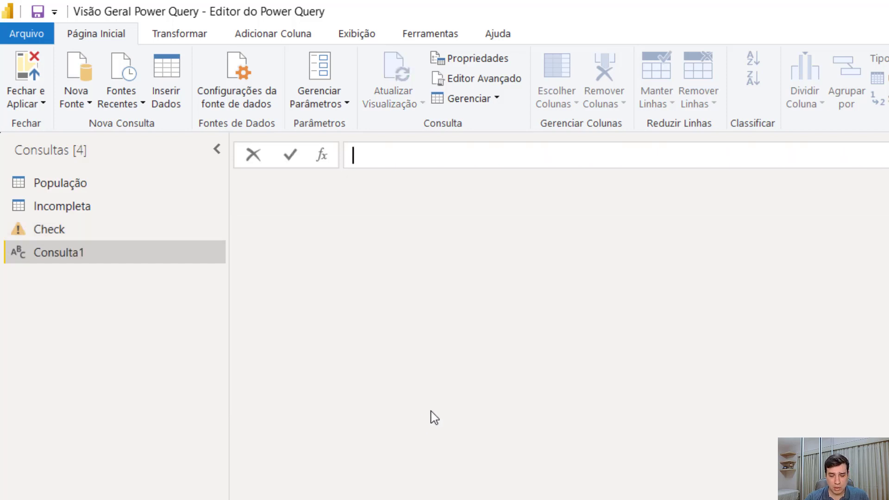
{"action": "type", "text": "= 1"}
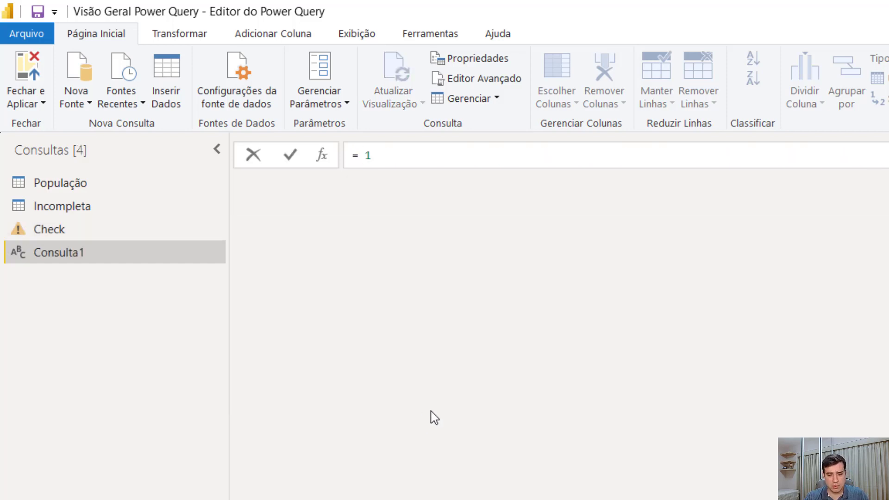
{"action": "type", "text": "00"}
{"action": "key", "text": "Return"}
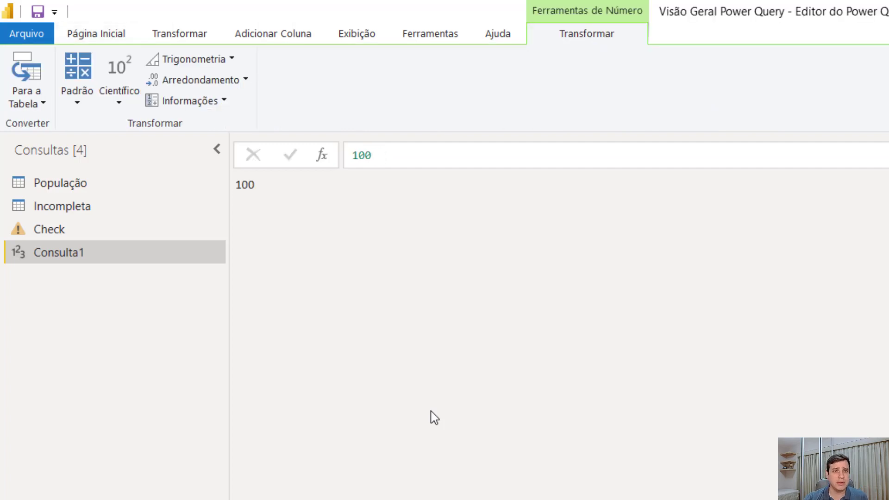
Add a custom step to the new query with the formula = try Fonte
{"action": "left_click", "coordinate": [328, 156]}
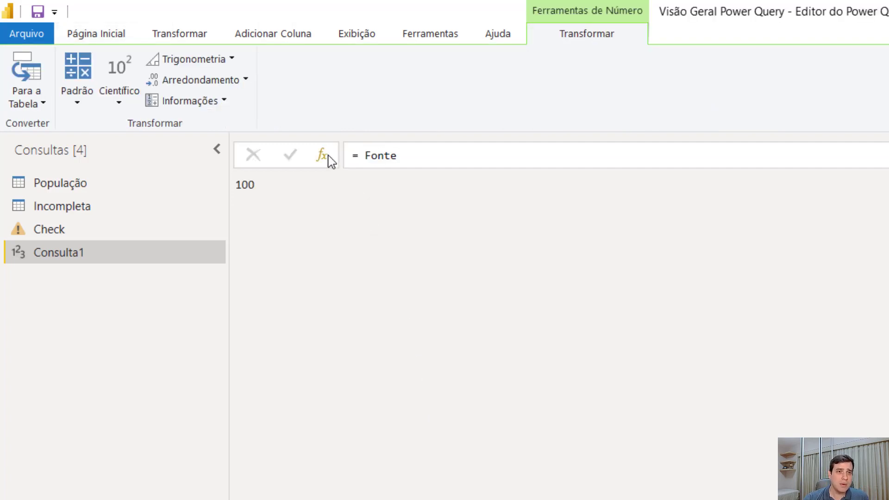
{"action": "double_click", "coordinate": [373, 155]}
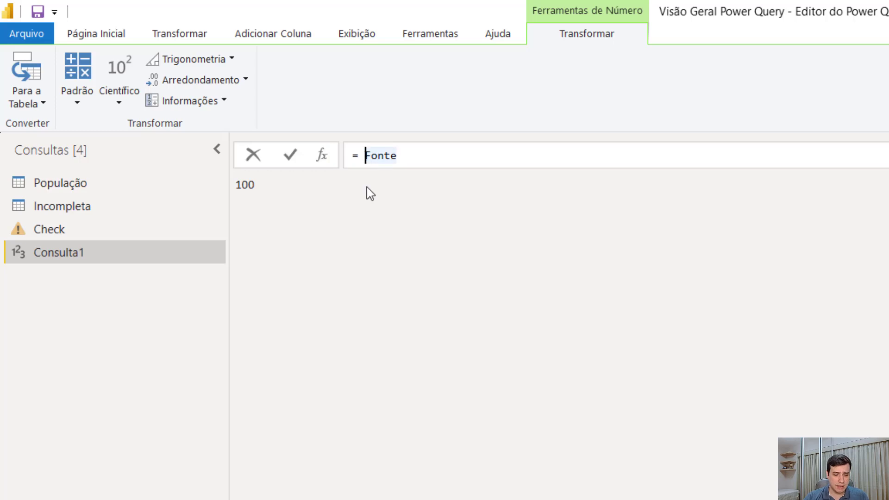
{"action": "key", "text": "Left"}
{"action": "type", "text": "try"}
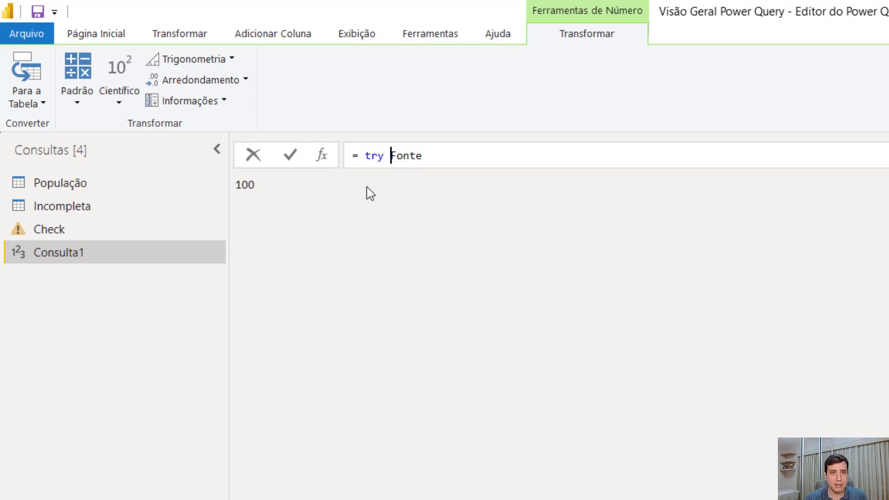
{"action": "key", "text": "Return"}
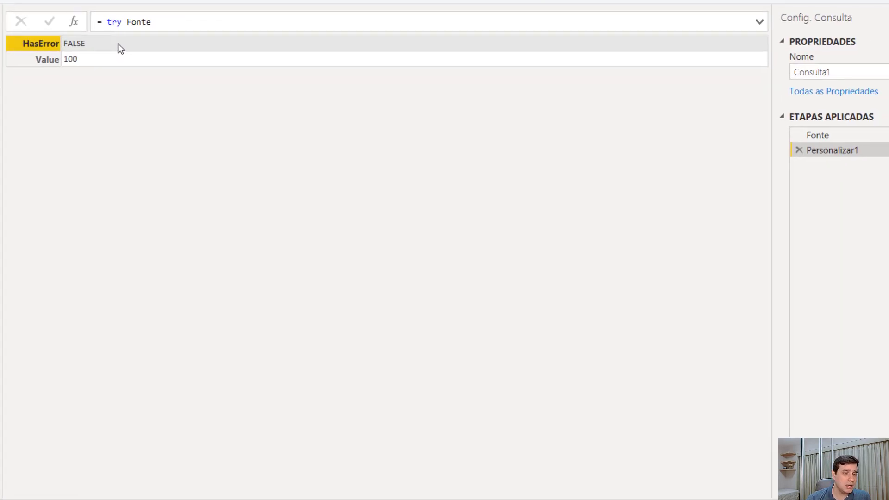
Drill down into the Value field of the try record, revisit the try formula, and delete the drill-down step
{"action": "right_click", "coordinate": [82, 60]}
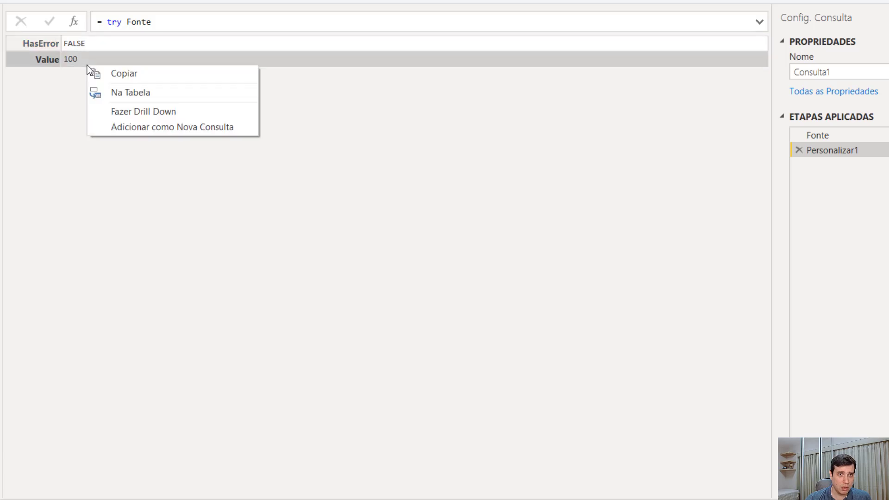
{"action": "left_click", "coordinate": [115, 112]}
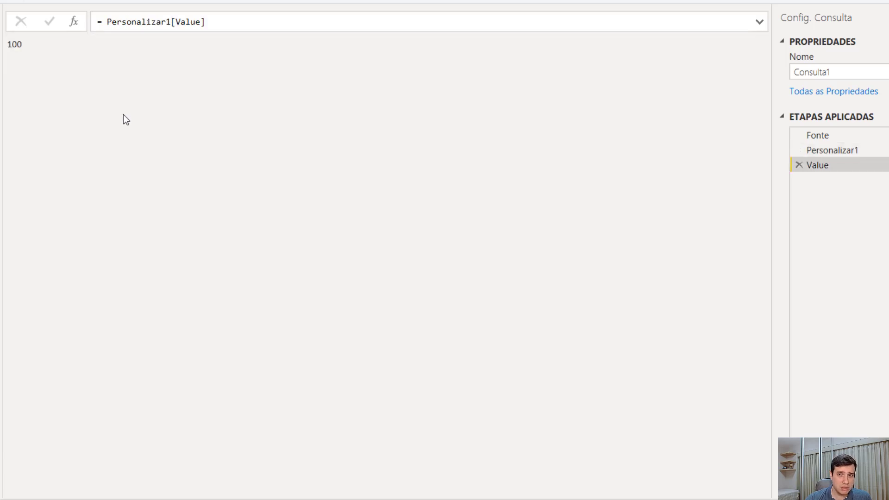
{"action": "left_click", "coordinate": [819, 150]}
{"action": "left_click", "coordinate": [179, 19]}
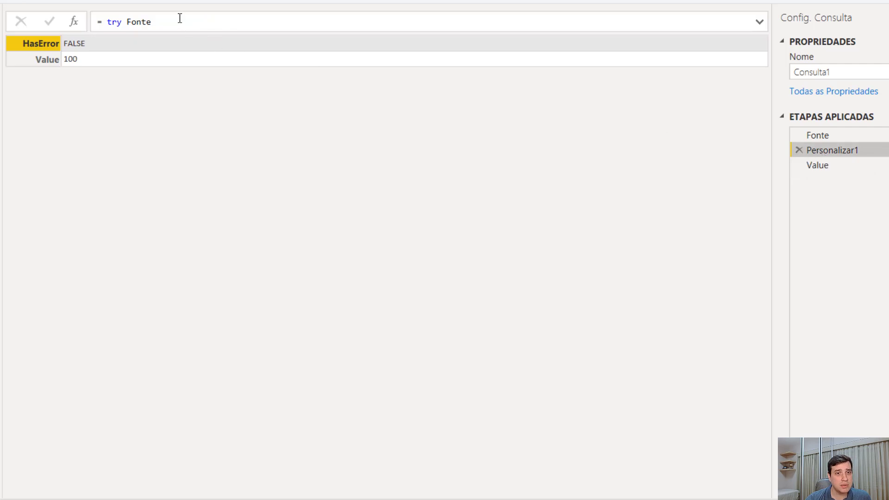
{"action": "left_click_drag", "start_coordinate": [107, 31], "coordinate": [111, 35]}
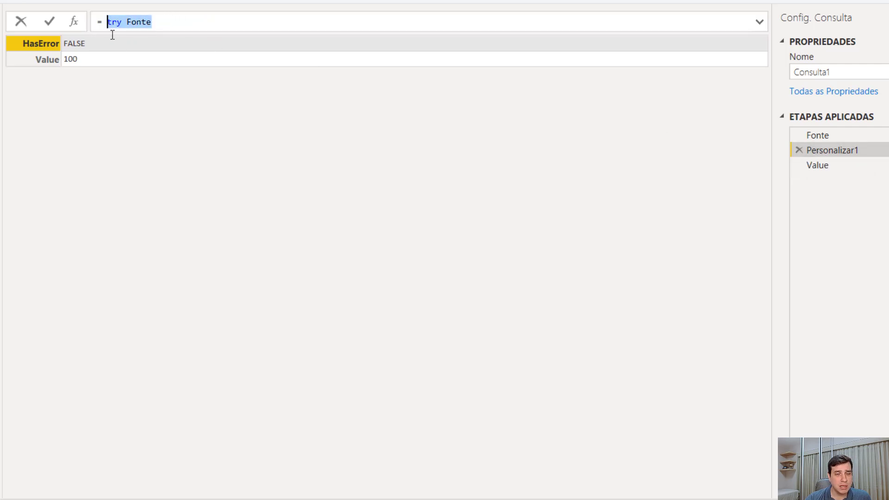
{"action": "left_click", "coordinate": [197, 139]}
{"action": "left_click", "coordinate": [808, 167]}
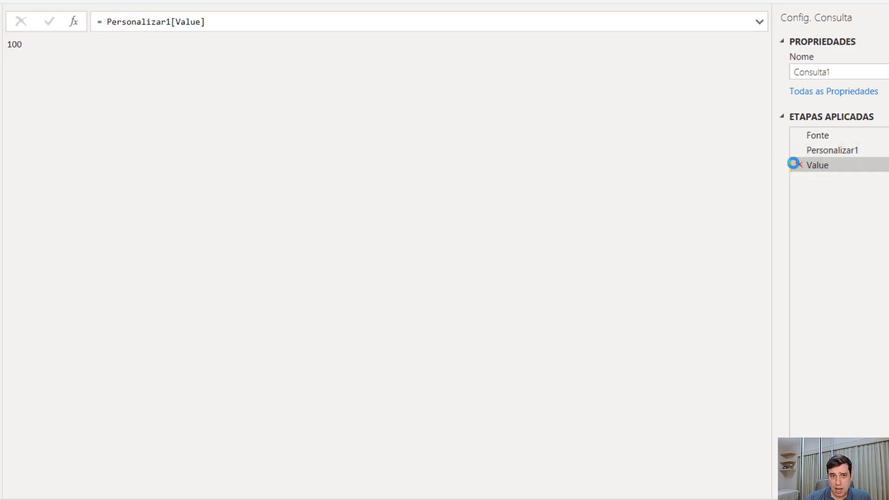
{"action": "left_click", "coordinate": [797, 165]}
Replace the Fonte step's value with the formula = error "asjhasjd"
{"action": "left_click", "coordinate": [832, 133]}
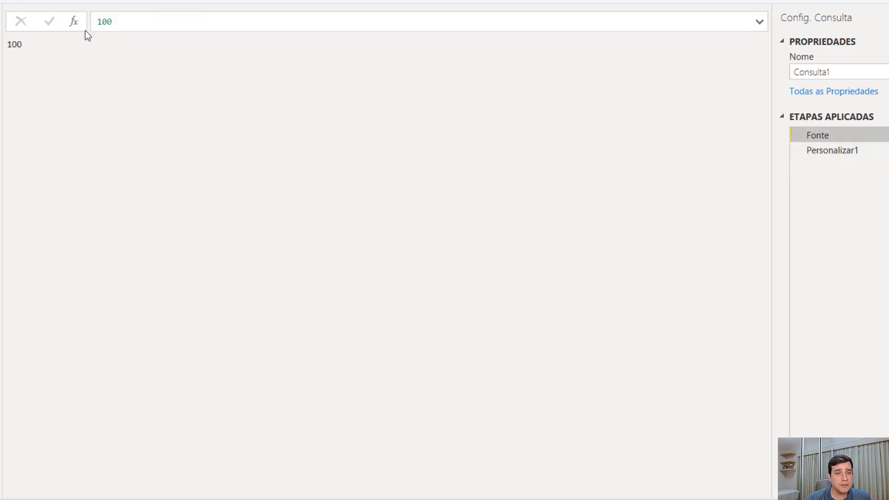
{"action": "left_click_drag", "start_coordinate": [125, 20], "coordinate": [52, 19]}
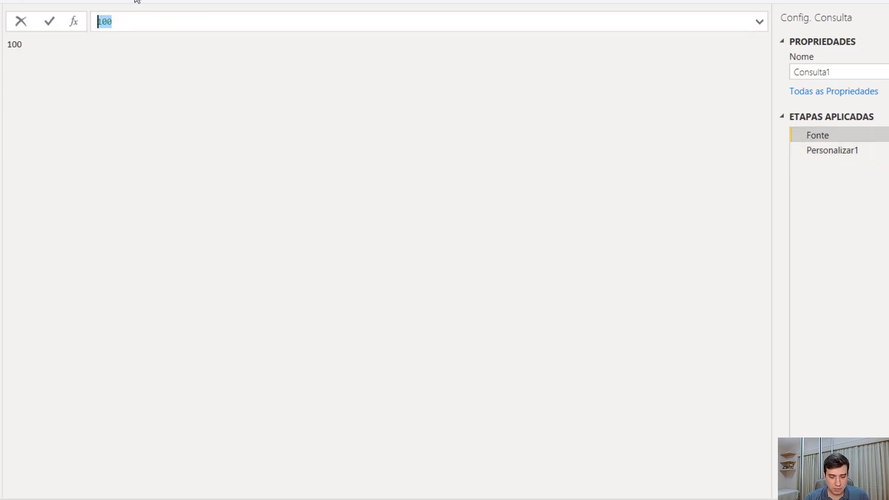
{"action": "type", "text": "= erro"}
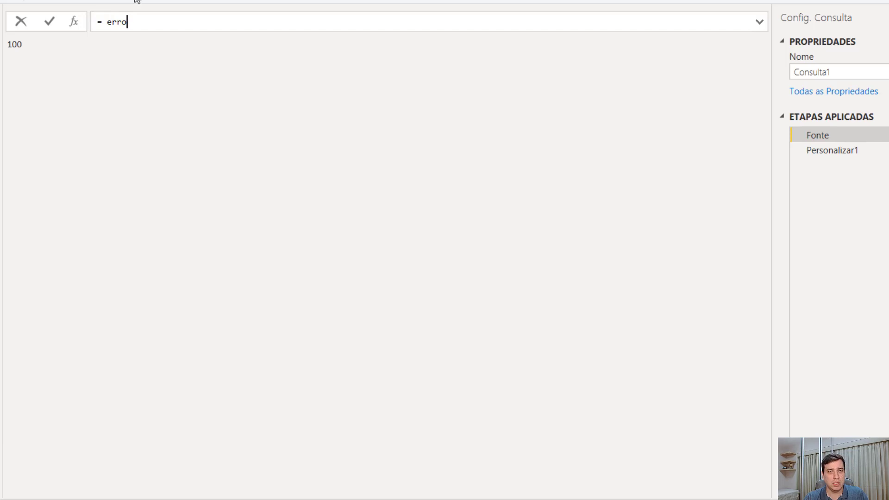
{"action": "type", "text": "r \"asjhasjd\""}
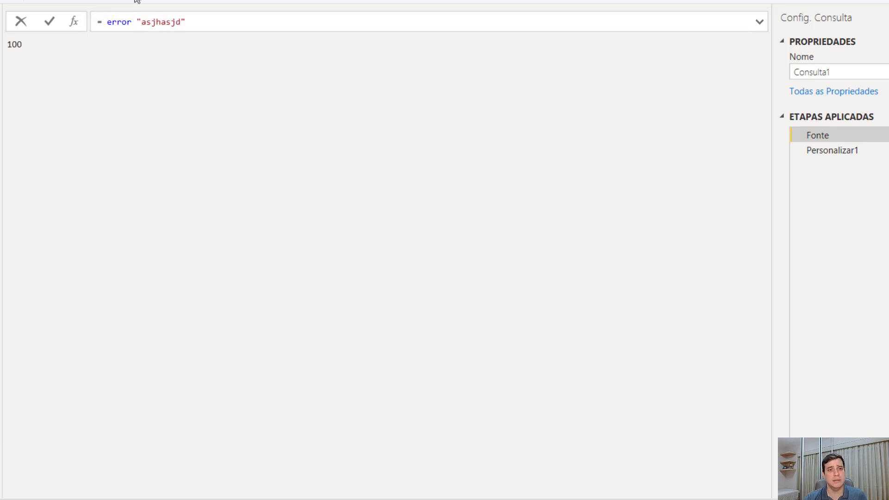
{"action": "key", "text": "Return"}
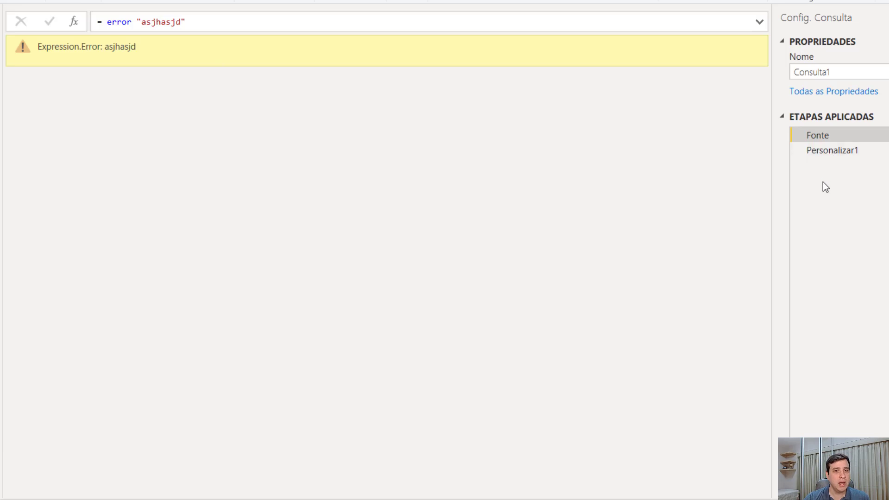
Open the Error record in the Personalizar1 result, inspect its Message field, and delete the drill-down step
{"action": "left_click", "coordinate": [834, 154]}
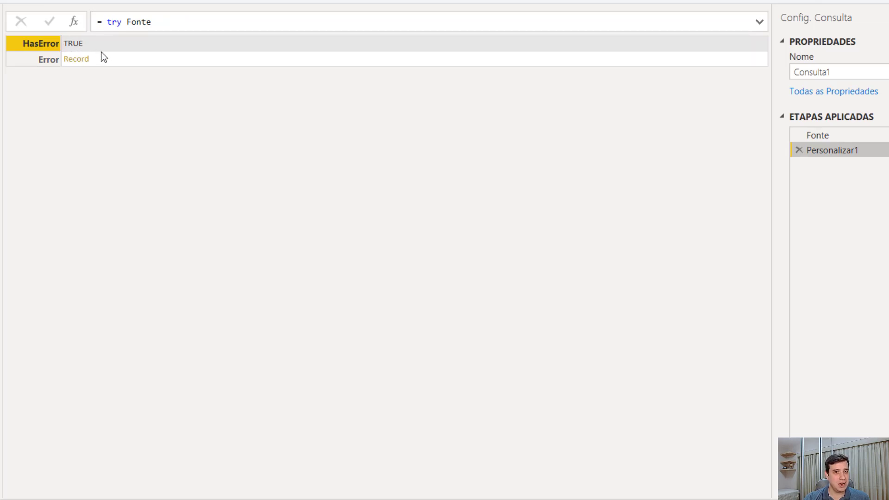
{"action": "left_click", "coordinate": [86, 62]}
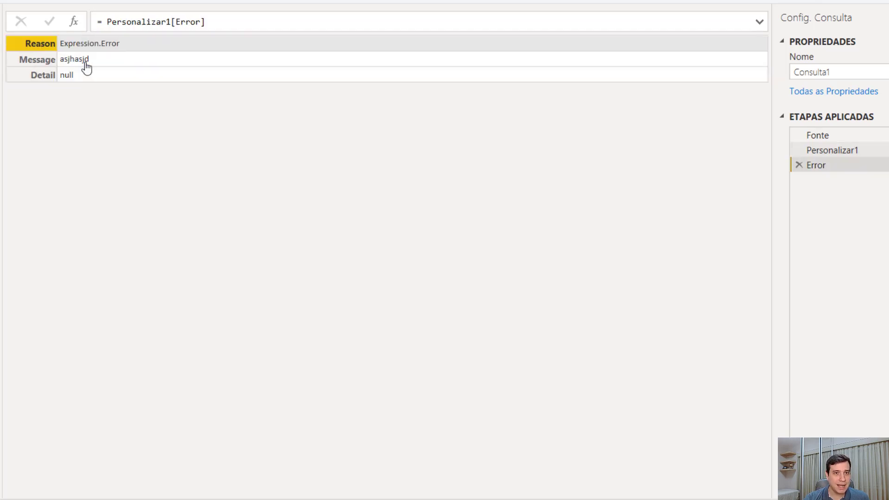
{"action": "left_click", "coordinate": [70, 58]}
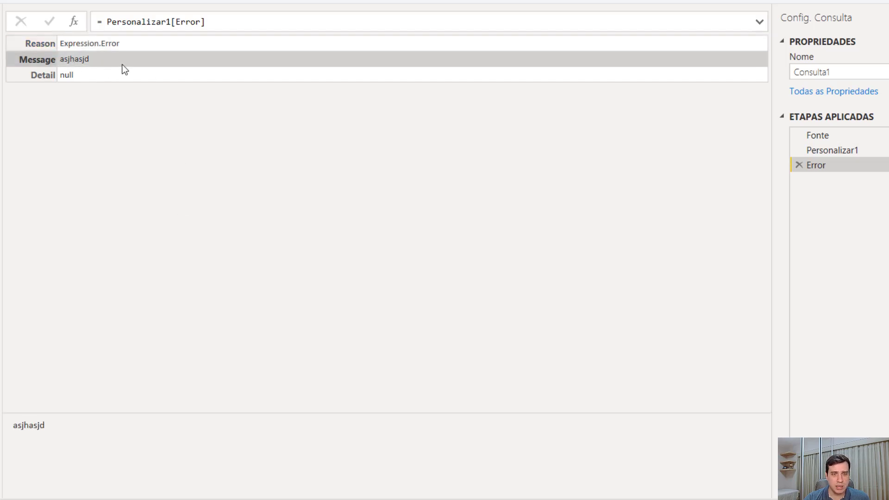
{"action": "left_click", "coordinate": [797, 168]}
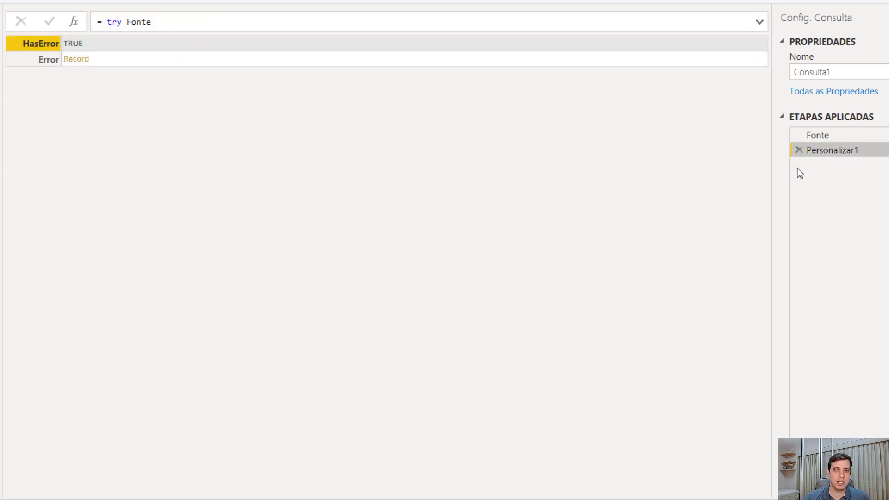
Change the Personalizar1 step's formula to = try Fonte otherwise "deu erro, mas continuo o meu código"
{"action": "left_click", "coordinate": [186, 22]}
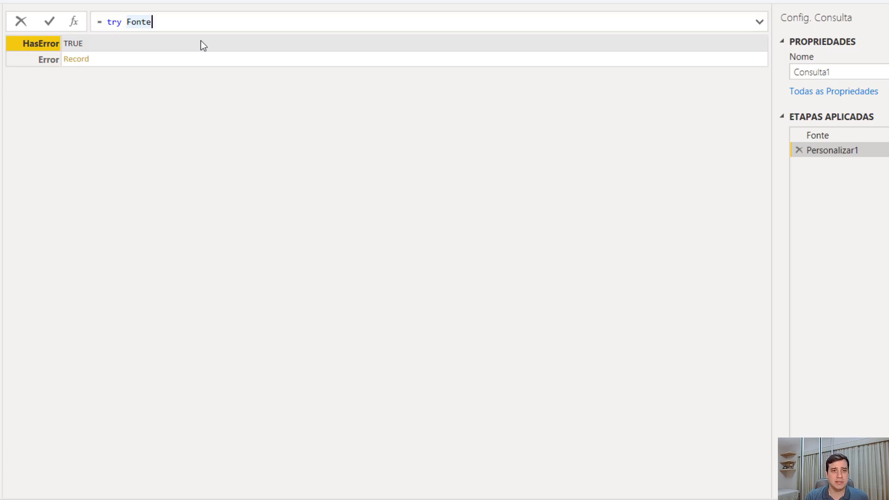
{"action": "type", "text": "o"}
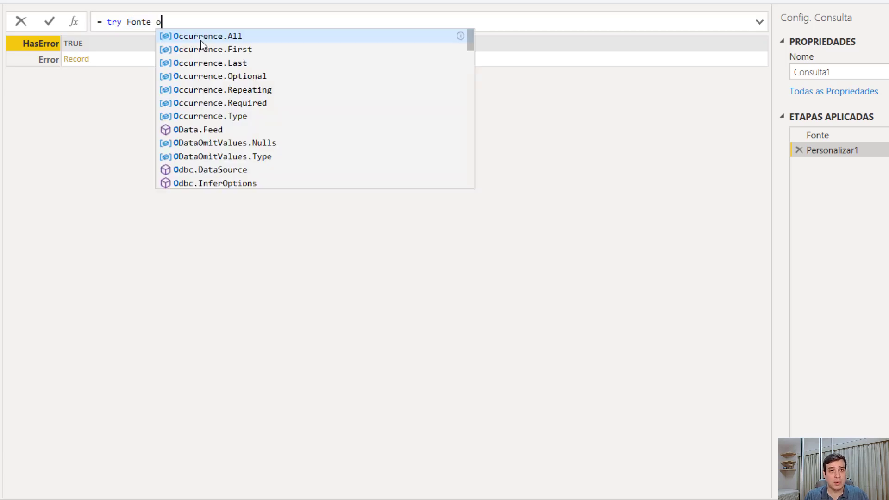
{"action": "type", "text": "thwe"}
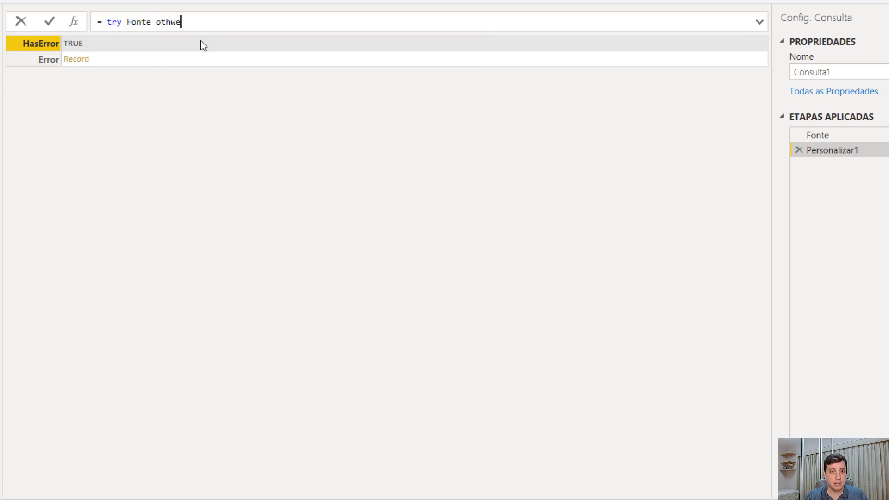
{"action": "key", "text": "BackSpace"}
{"action": "key", "text": "BackSpace"}
{"action": "type", "text": "erwise"}
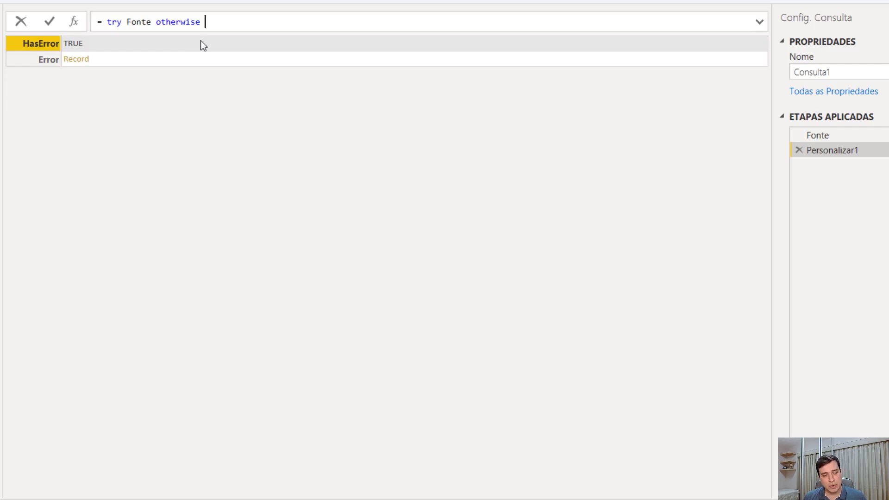
{"action": "type", "text": "\"\""}
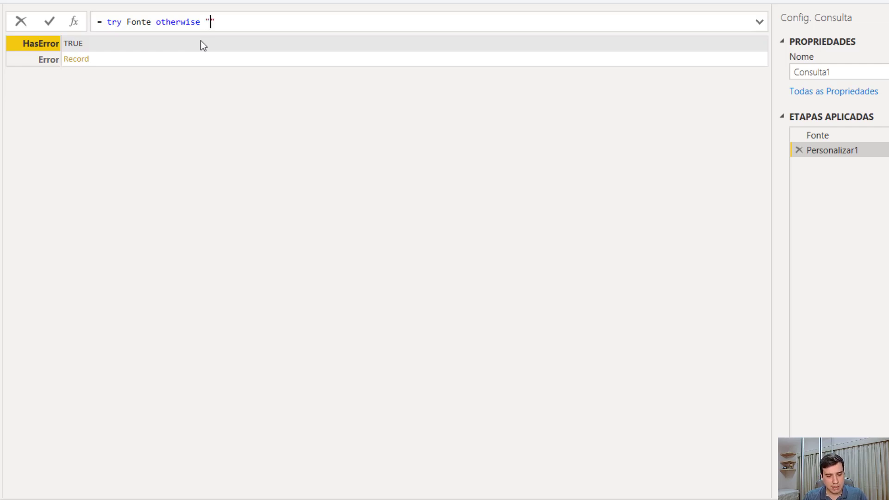
{"action": "type", "text": "deu erro,"}
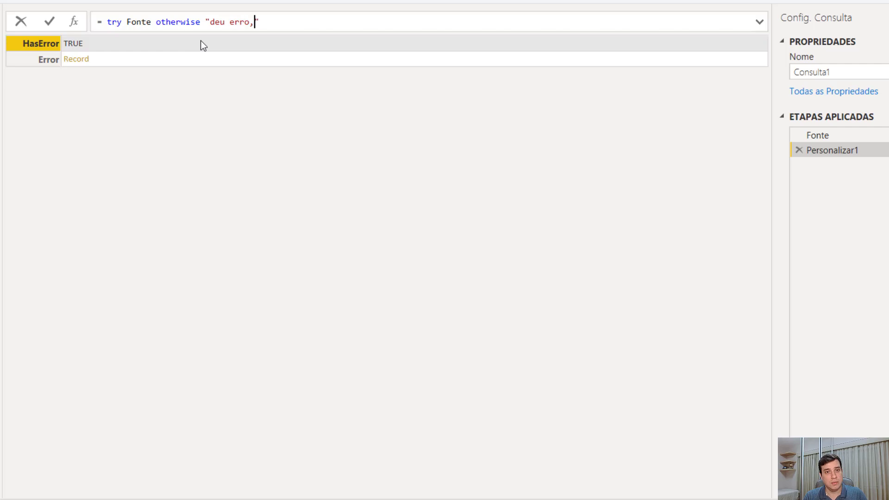
{"action": "type", "text": " mas continuo o "}
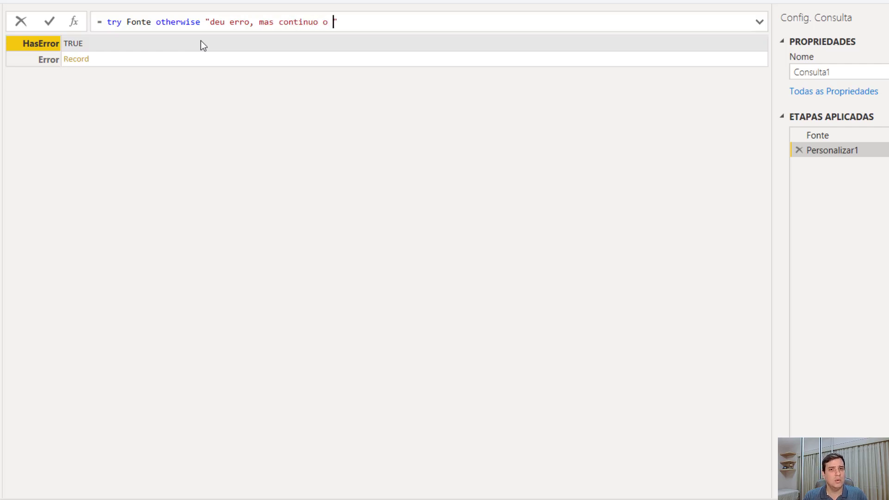
{"action": "type", "text": "meu códi"}
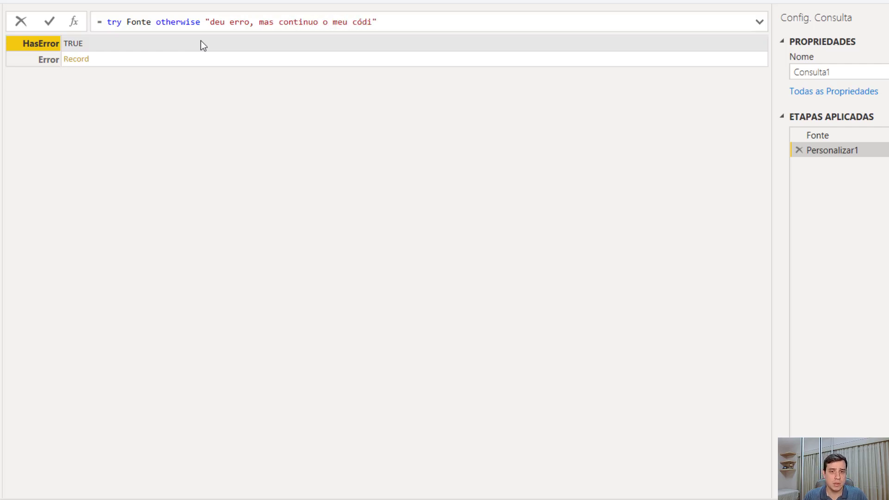
{"action": "type", "text": "go"}
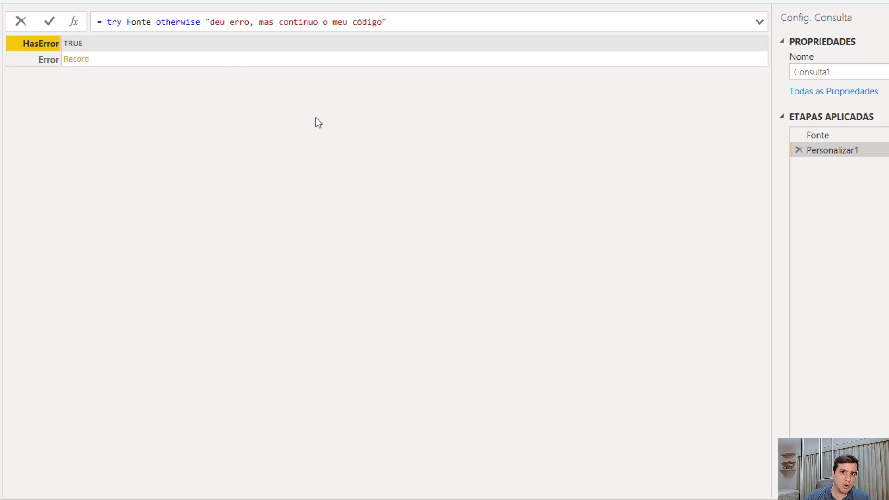
{"action": "key", "text": "Return"}
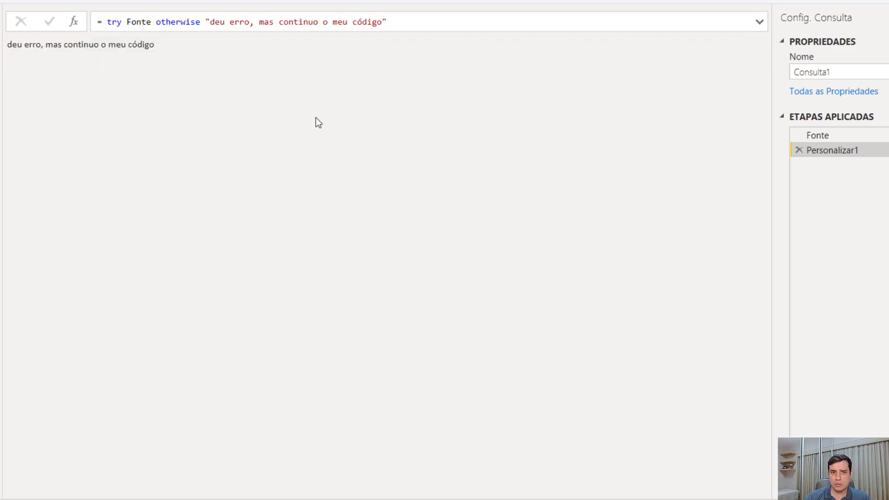